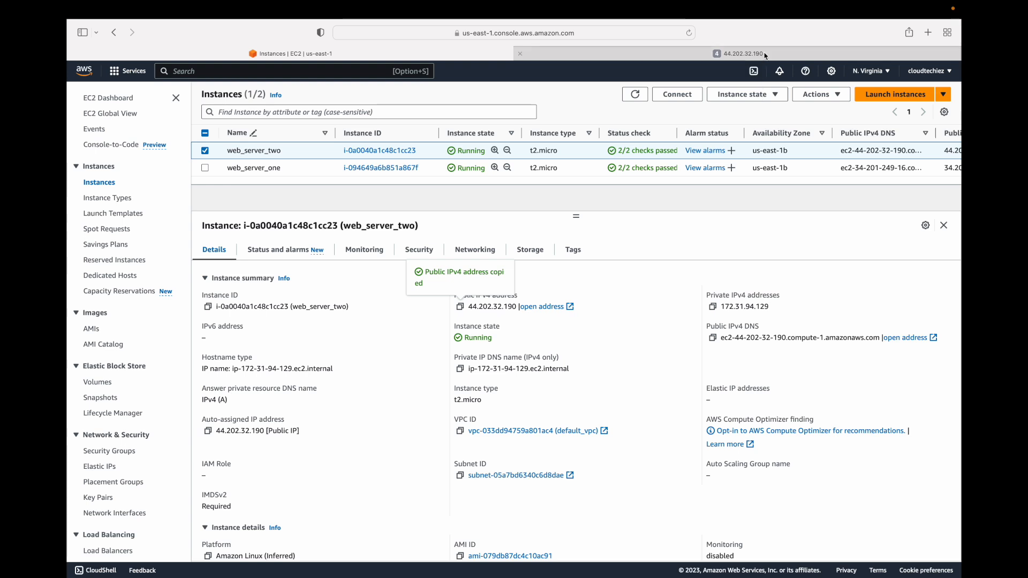
Step: Load web_server_two's public address 44.202.32.190 in the browser and check the page it serves
left_click(593, 33)
left_click(594, 33)
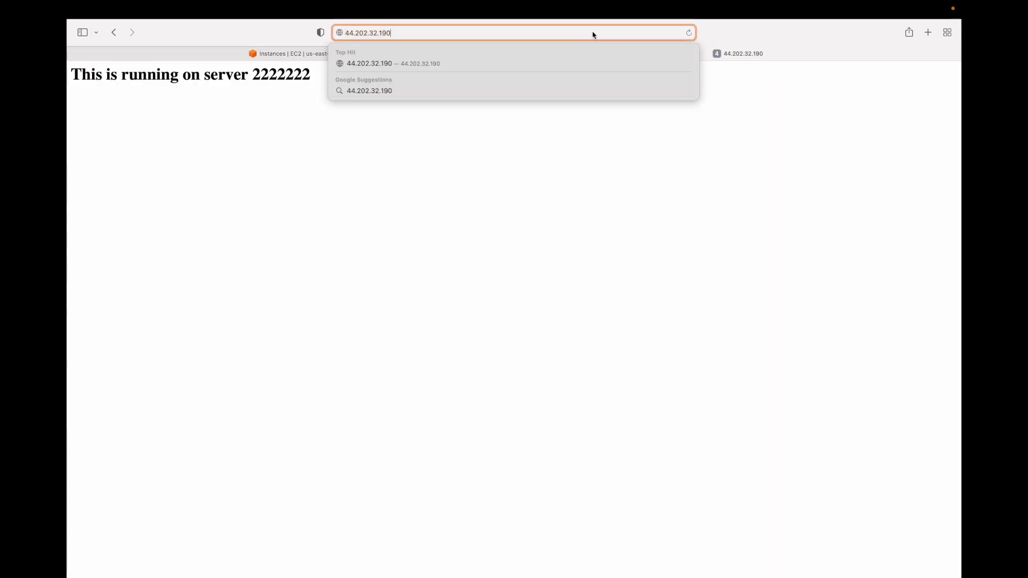
key("Return")
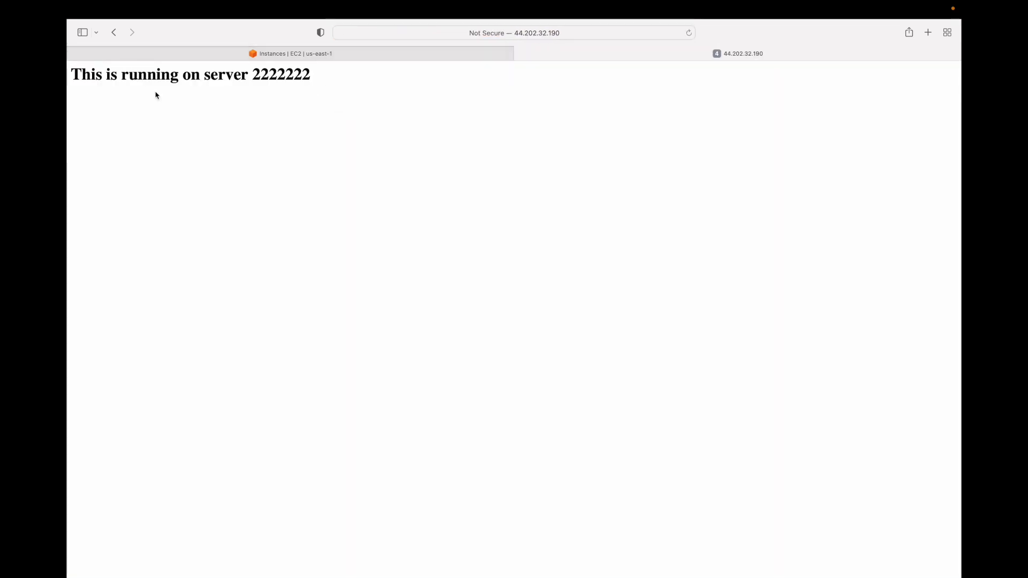
left_click_drag(89, 74, 368, 84)
Step: Copy web_server_one's public IPv4 address from the EC2 instances list and load it in the other browser tab to check its page
left_click(355, 56)
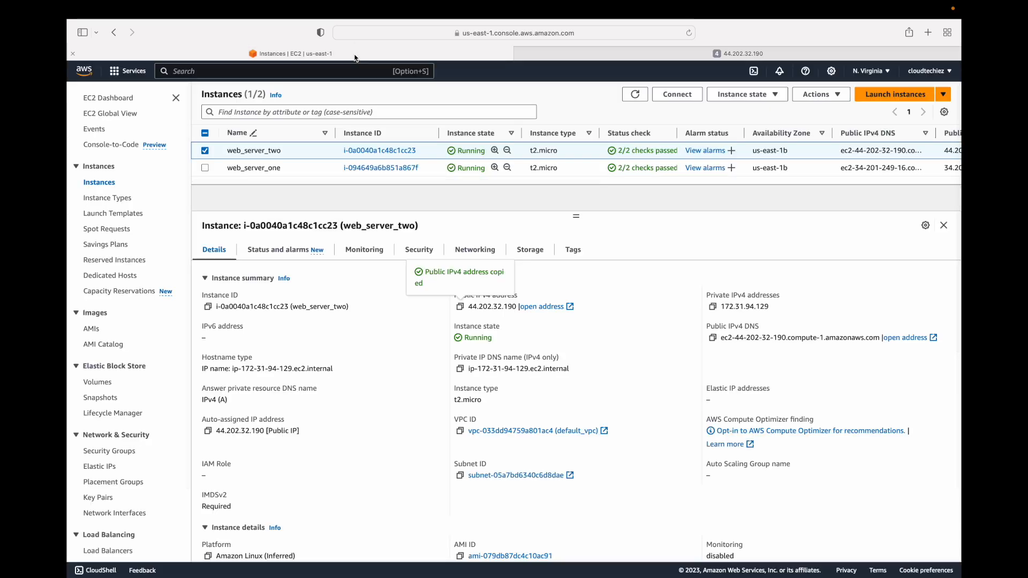
left_click(266, 168)
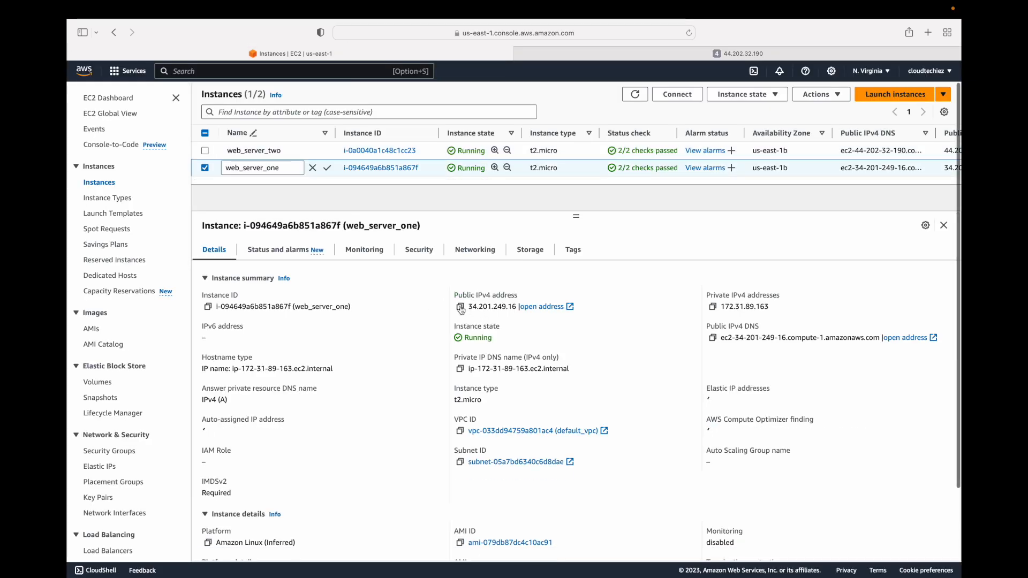
left_click(460, 306)
left_click(650, 54)
left_click(617, 33)
key("super+v")
key("Return")
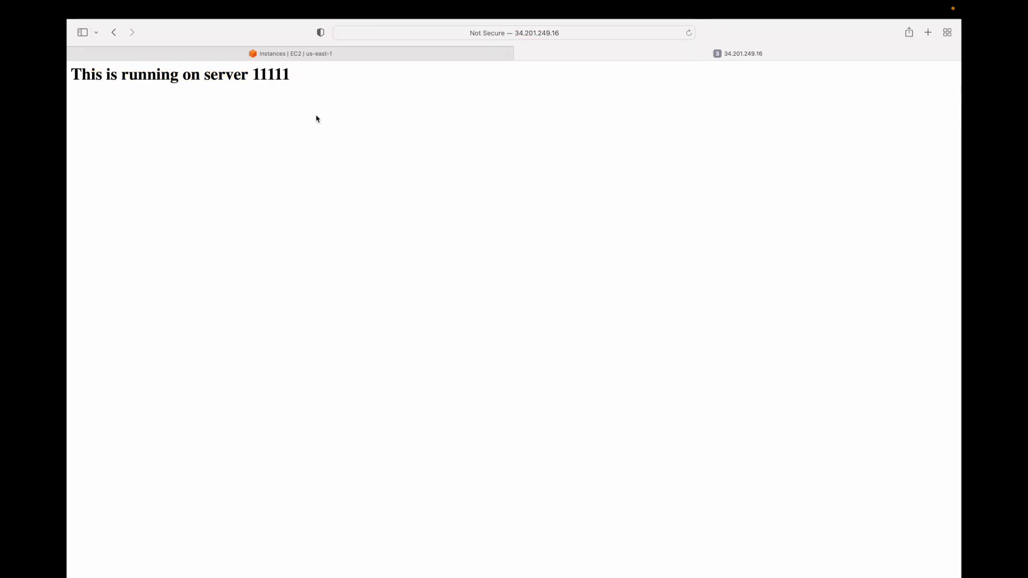
Step: Go to the EC2 load balancers page and start creating a new load balancer
left_click(378, 53)
scroll(152, 343, "down", 3)
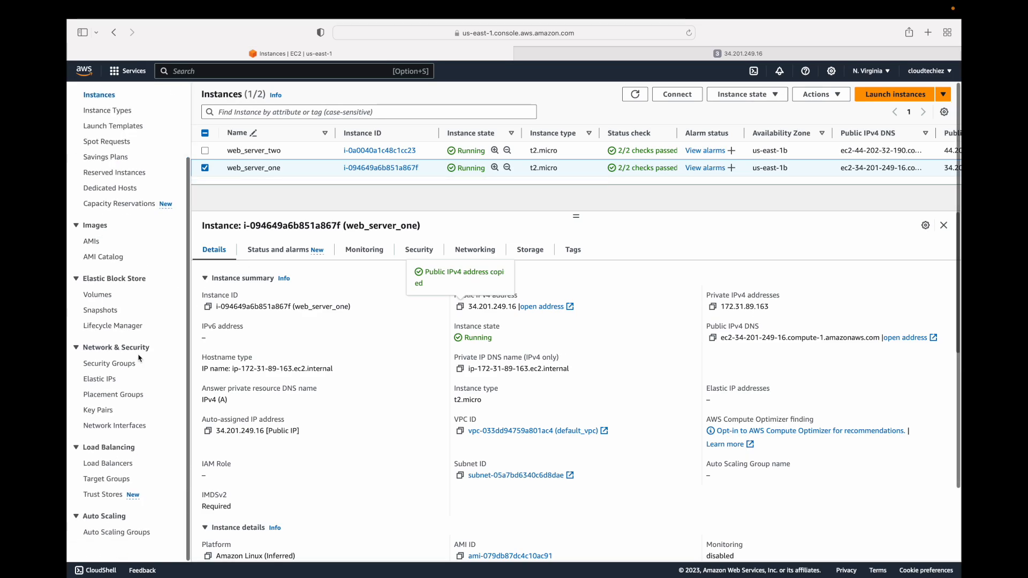
left_click(118, 468)
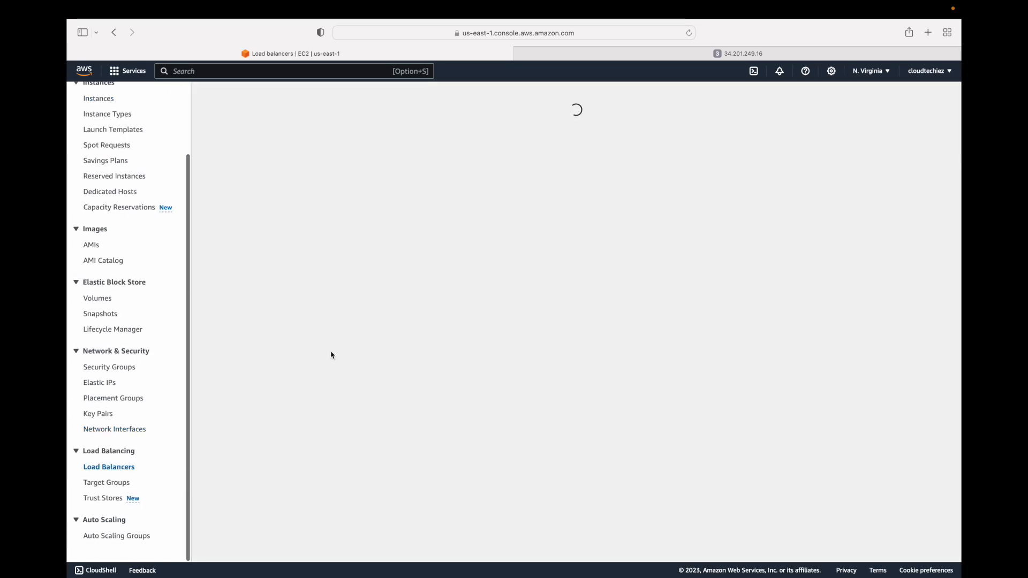
left_click(600, 256)
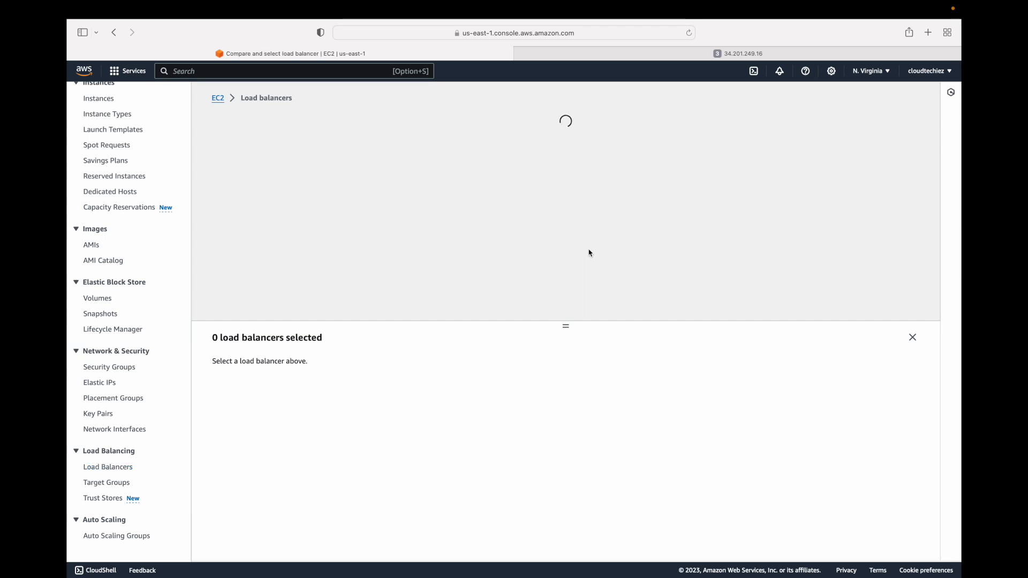
Step: Compare the load balancer types, including the previous-generation Classic one, and choose to create an Application Load Balancer
scroll(381, 325, "down", 2)
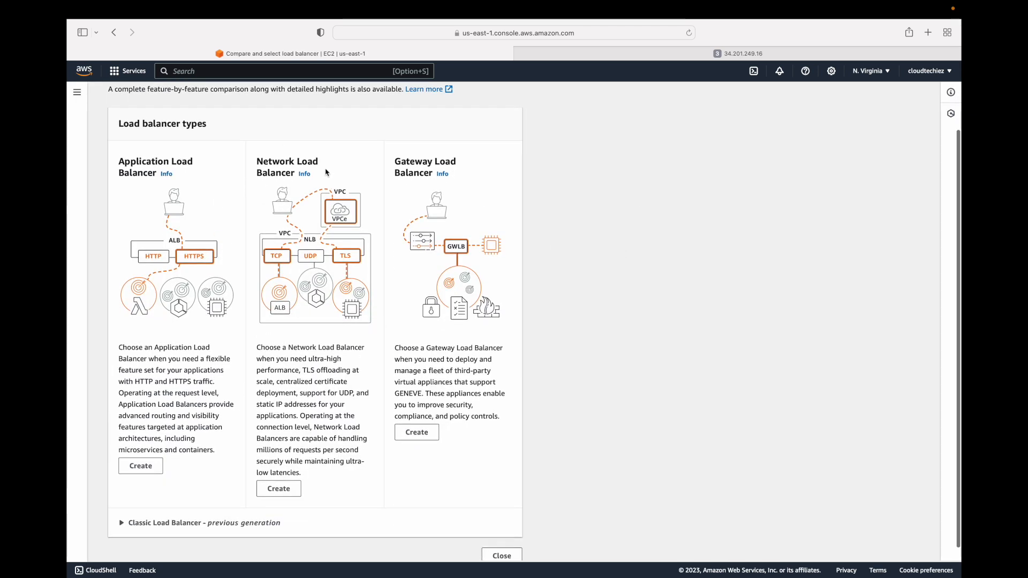
scroll(411, 245, "down", 1)
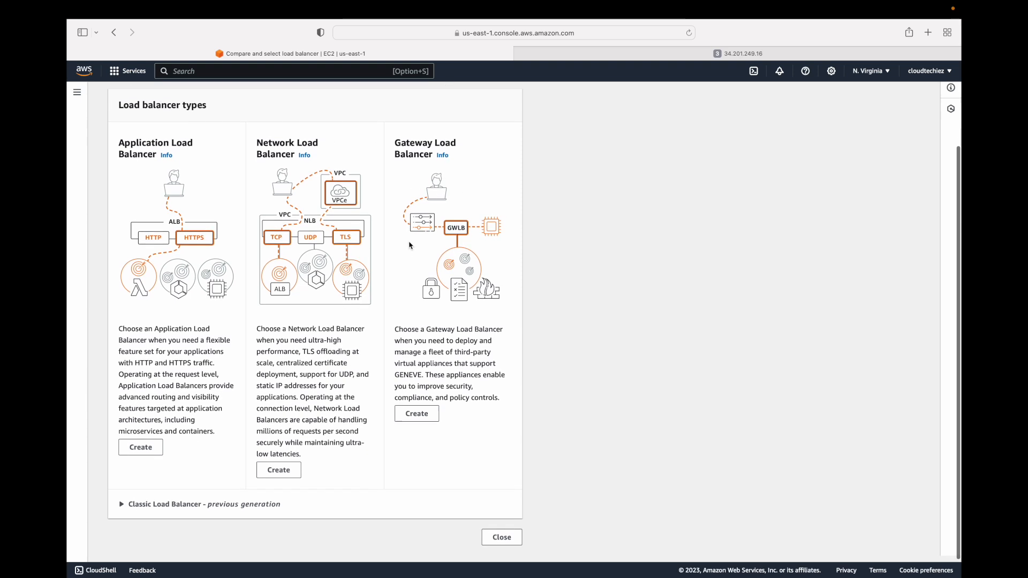
left_click(180, 510)
scroll(296, 451, "down", 5)
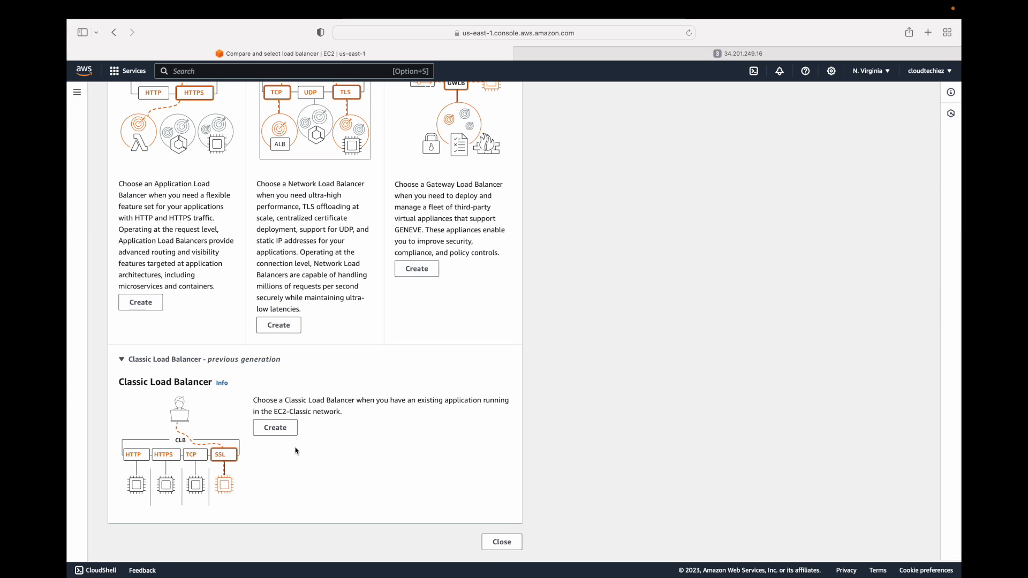
scroll(322, 363, "up", 8)
scroll(144, 231, "down", 2)
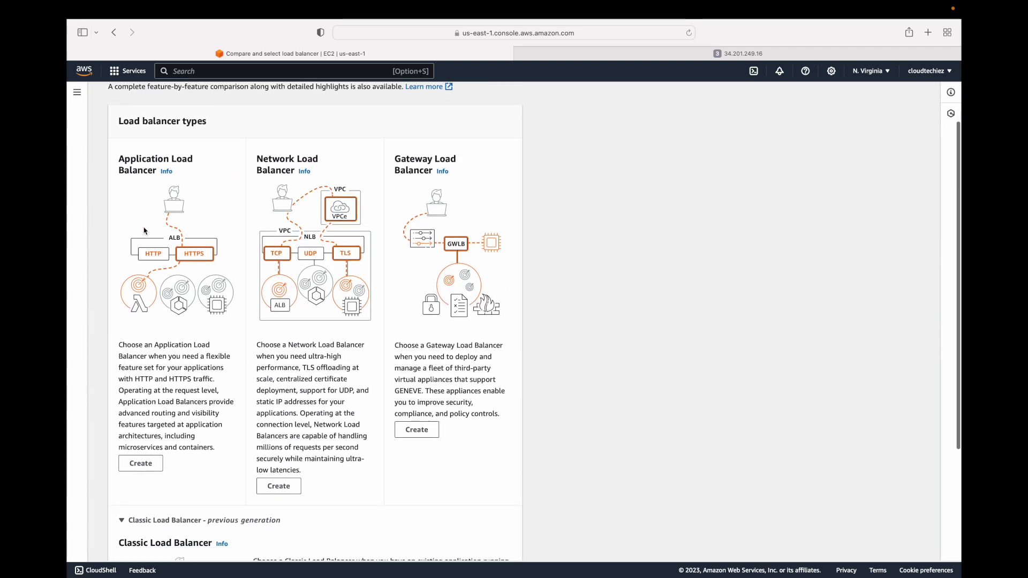
left_click(152, 464)
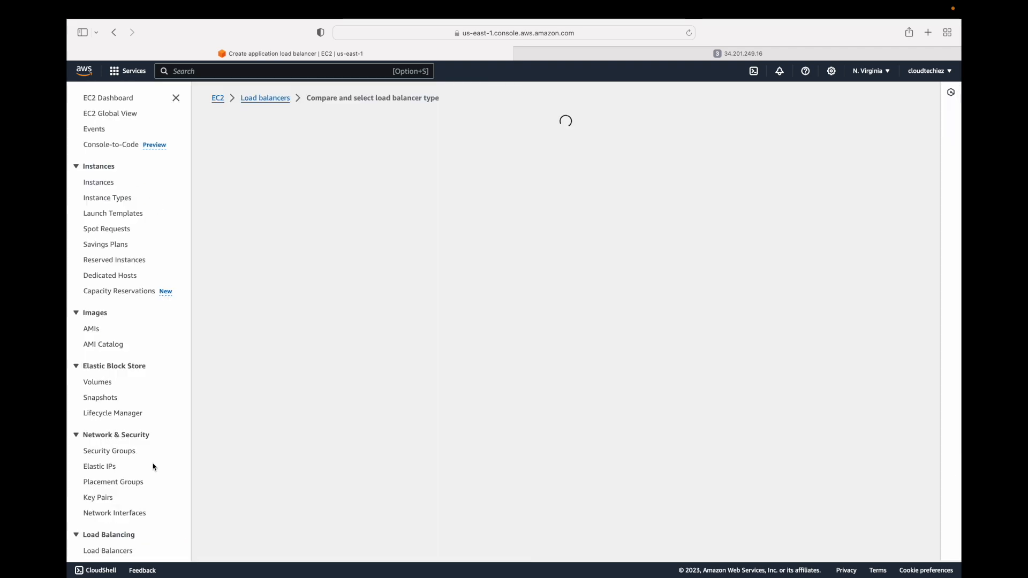
Step: Name the load balancer demo-alb and review its scheme, IP address type and network mapping settings
left_click(288, 296)
type("demo-al")
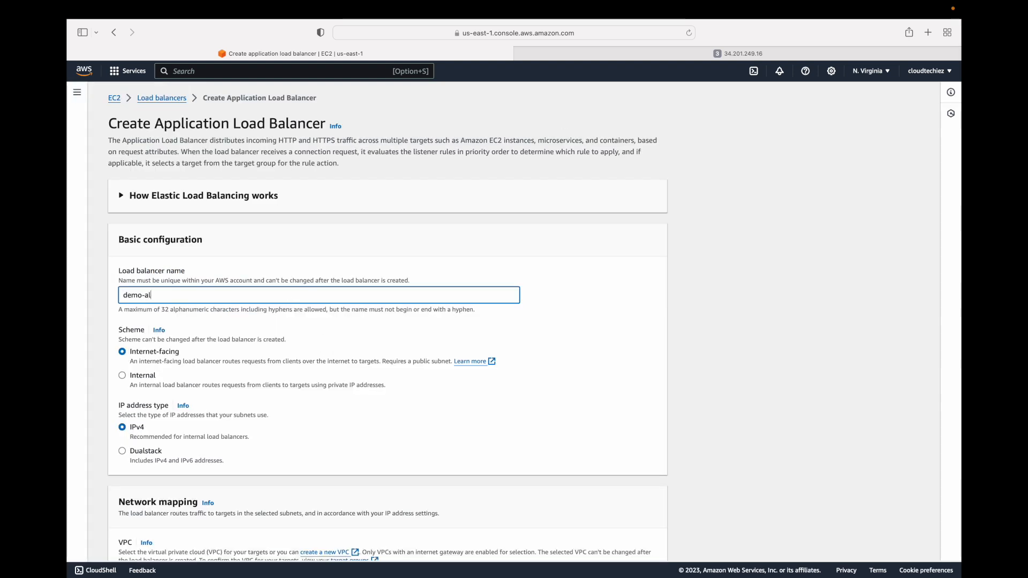
scroll(285, 296, "down", 3)
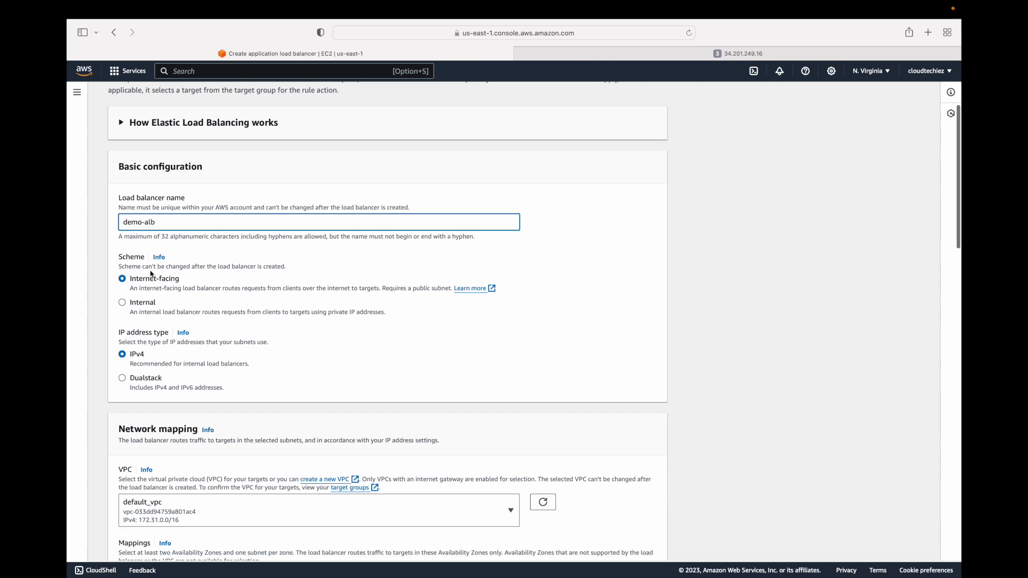
scroll(150, 274, "up", 5)
scroll(151, 275, "left", 1)
scroll(152, 277, "down", 1)
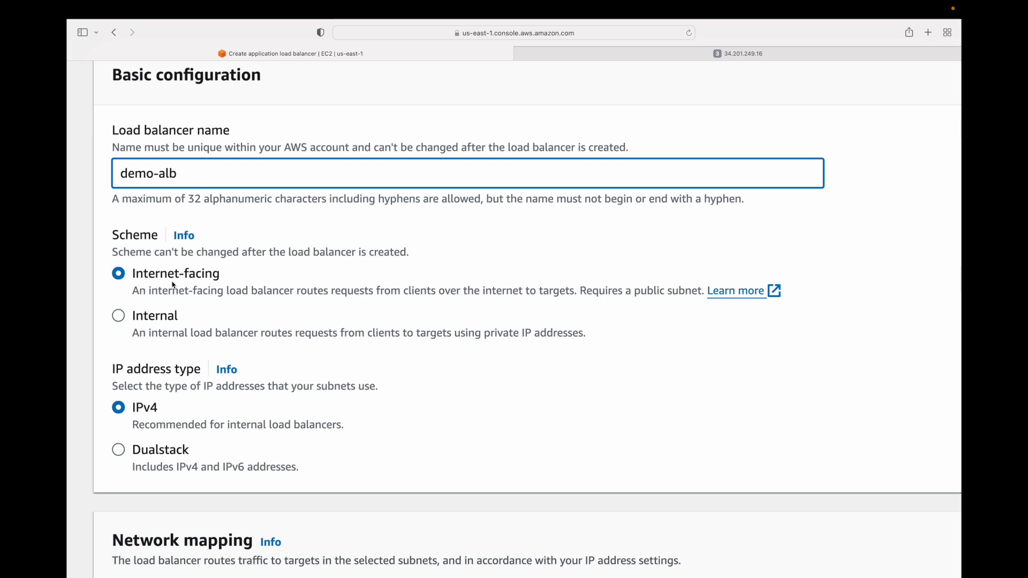
scroll(172, 285, "down", 5)
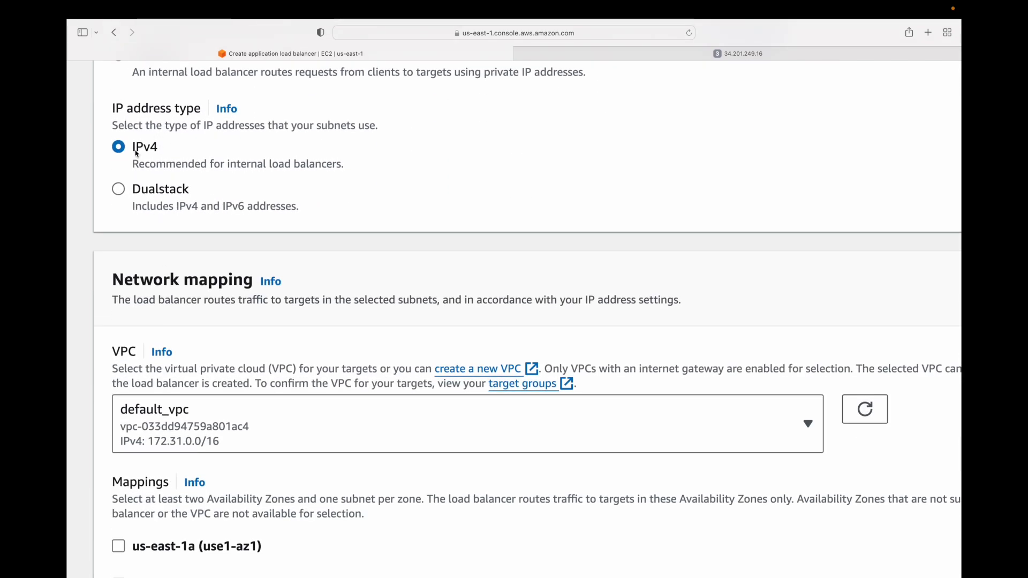
scroll(159, 163, "down", 4)
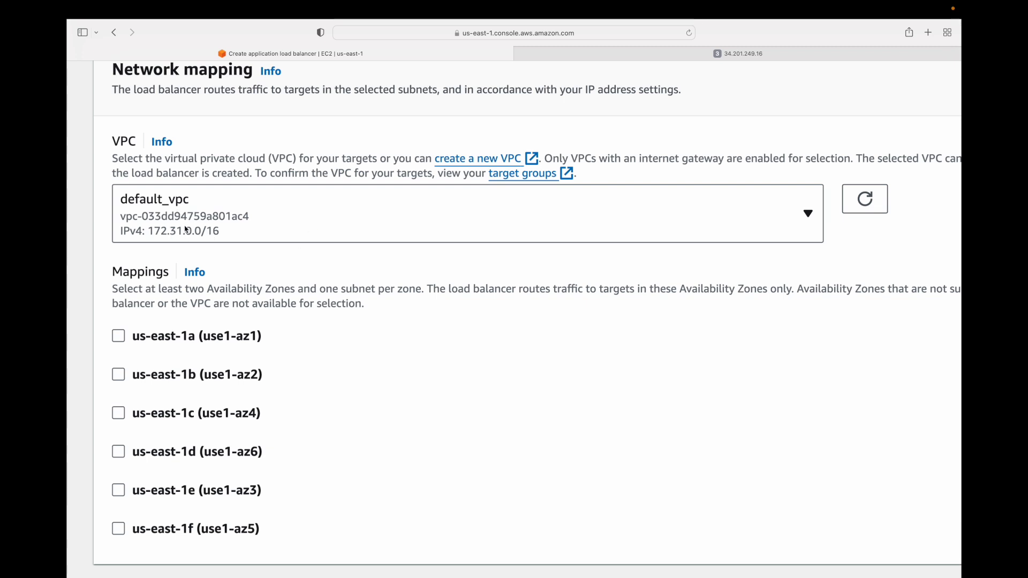
scroll(186, 230, "down", 2)
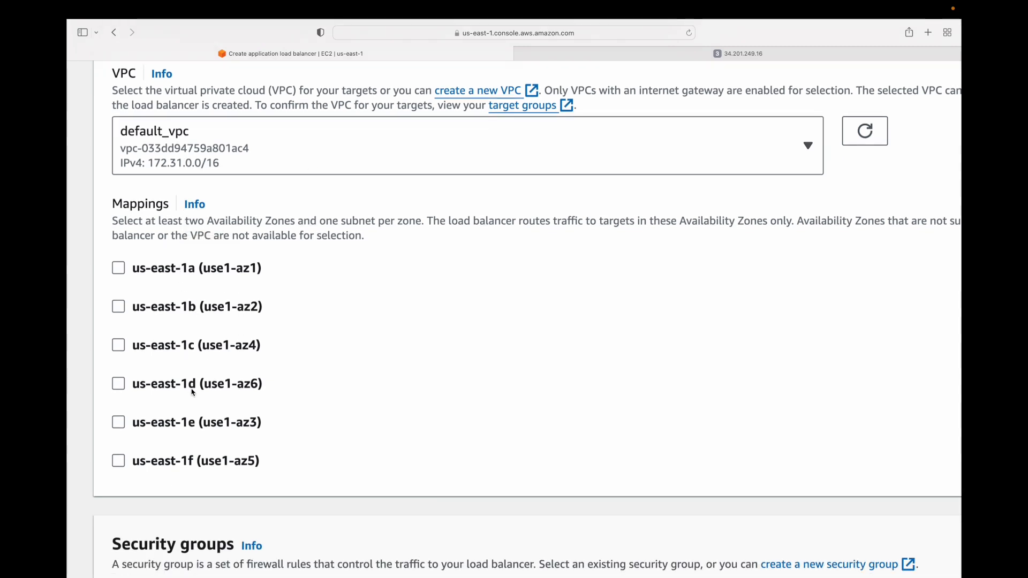
Step: Search for ec2, open the service in a separate browser tab and check the running instances' Availability Zones
scroll(225, 97, "up", 13)
scroll(143, 159, "down", 1)
scroll(143, 158, "up", 3)
scroll(142, 158, "down", 3)
left_click(180, 73)
type("ec2")
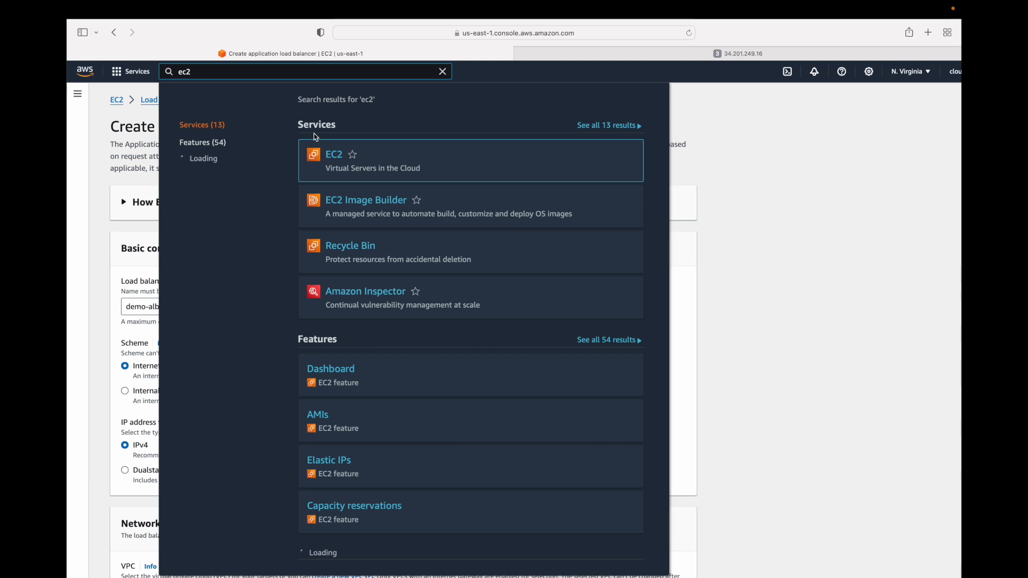
left_click(333, 154, "super")
left_click(90, 155)
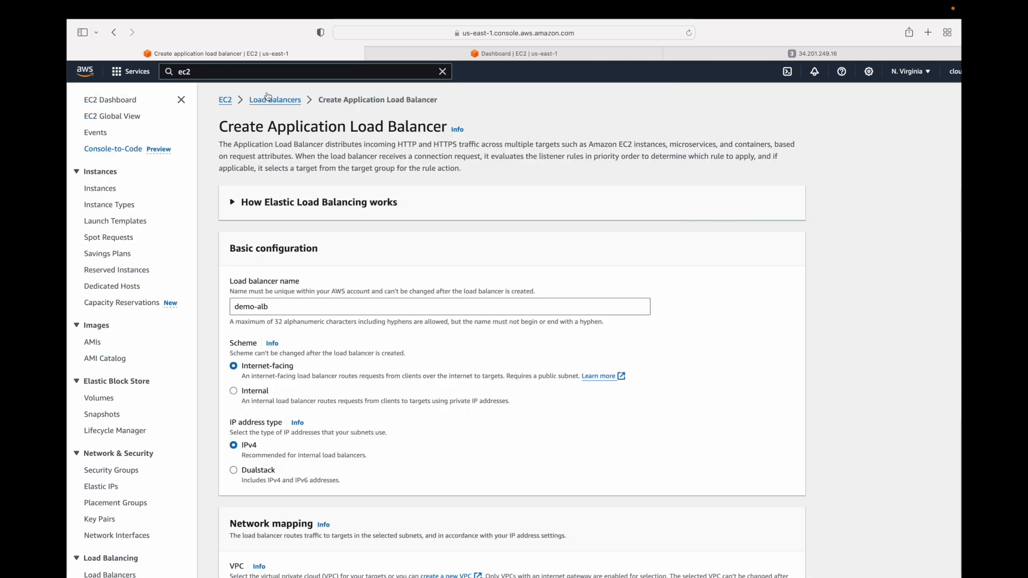
left_click(514, 54)
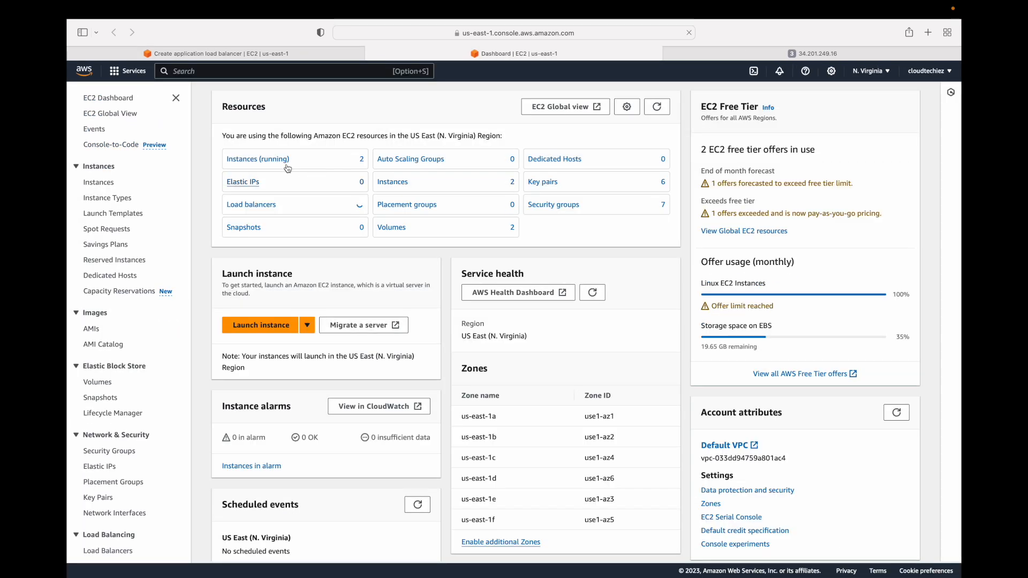
left_click(276, 159)
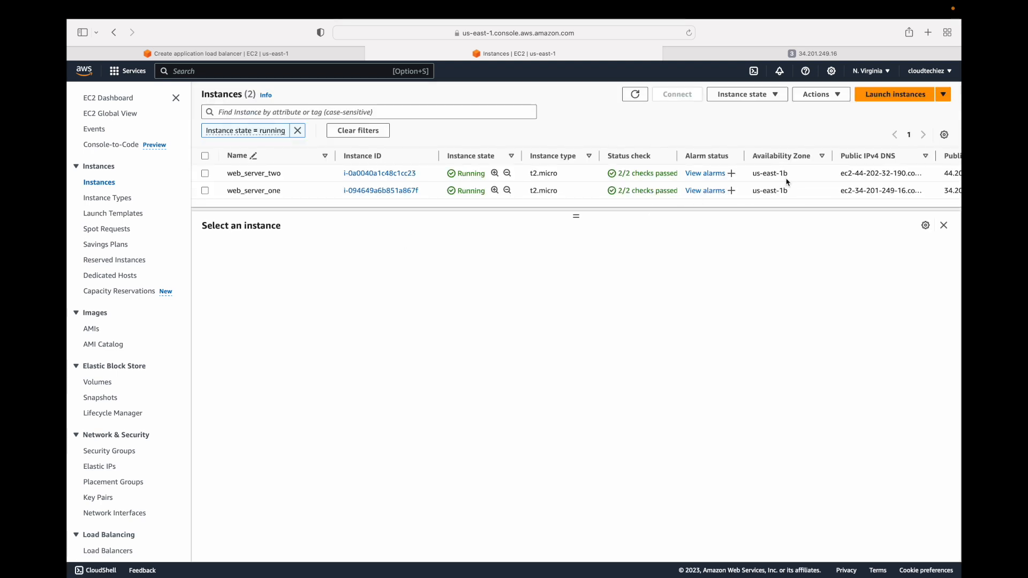
Step: Return to the load balancer form and map it to the us-east-1b and us-east-1a Availability Zones
left_click(301, 54)
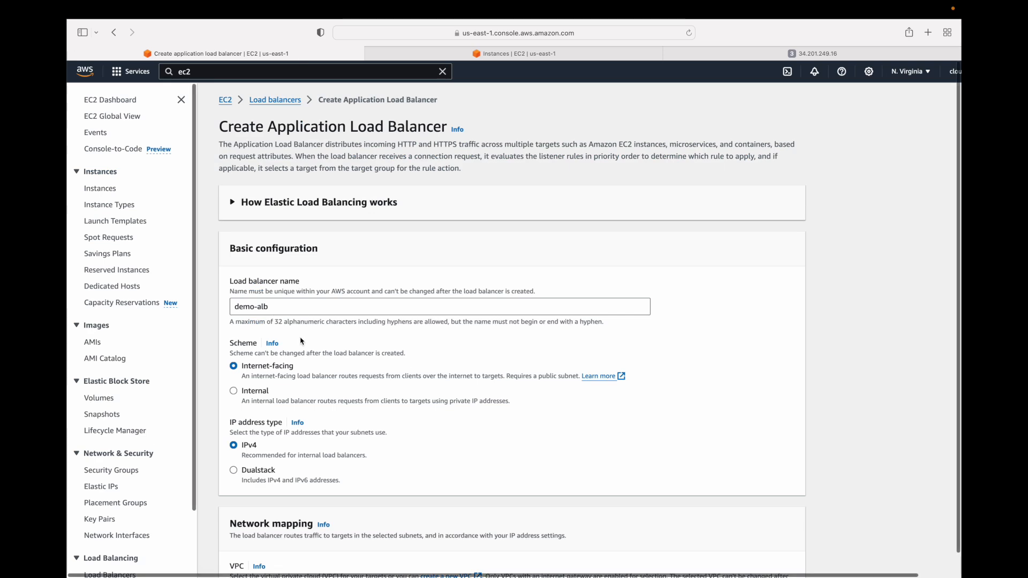
scroll(301, 340, "up", 5)
scroll(300, 340, "down", 7)
scroll(300, 342, "down", 8)
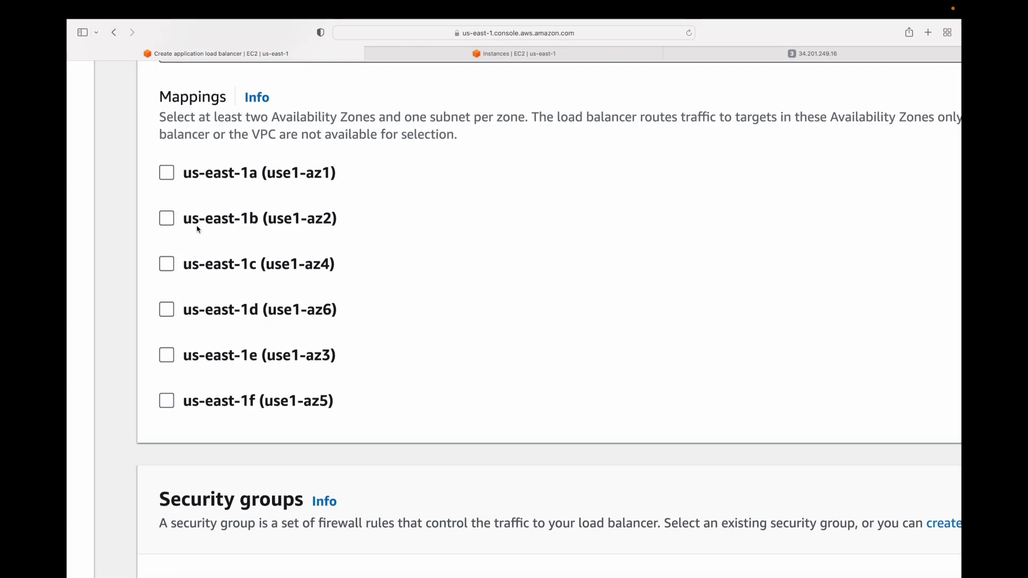
left_click(167, 219)
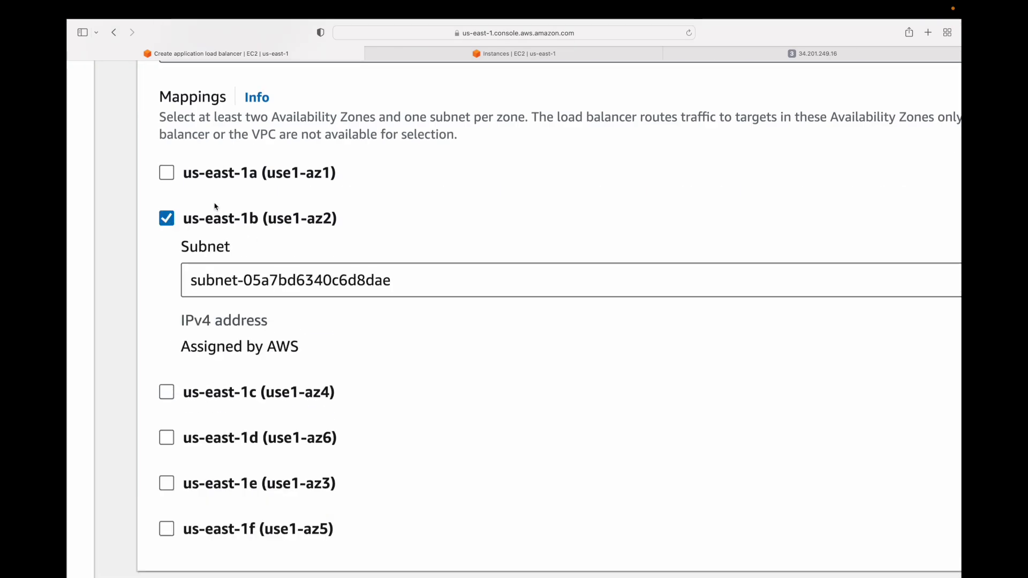
left_click(169, 172)
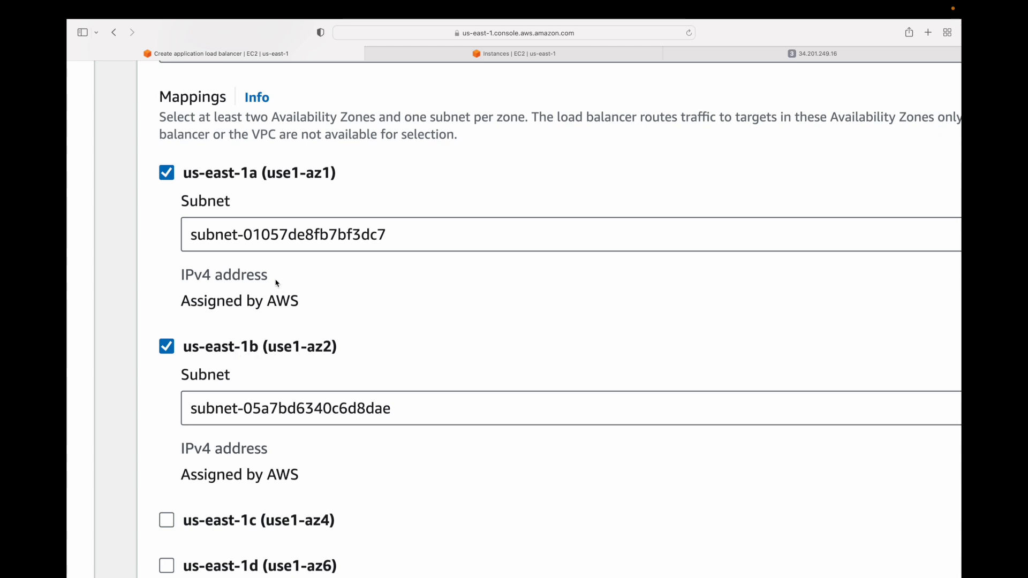
Step: Replace the load balancer's default security group with linux_sg
scroll(327, 279, "down", 3)
scroll(329, 279, "down", 8)
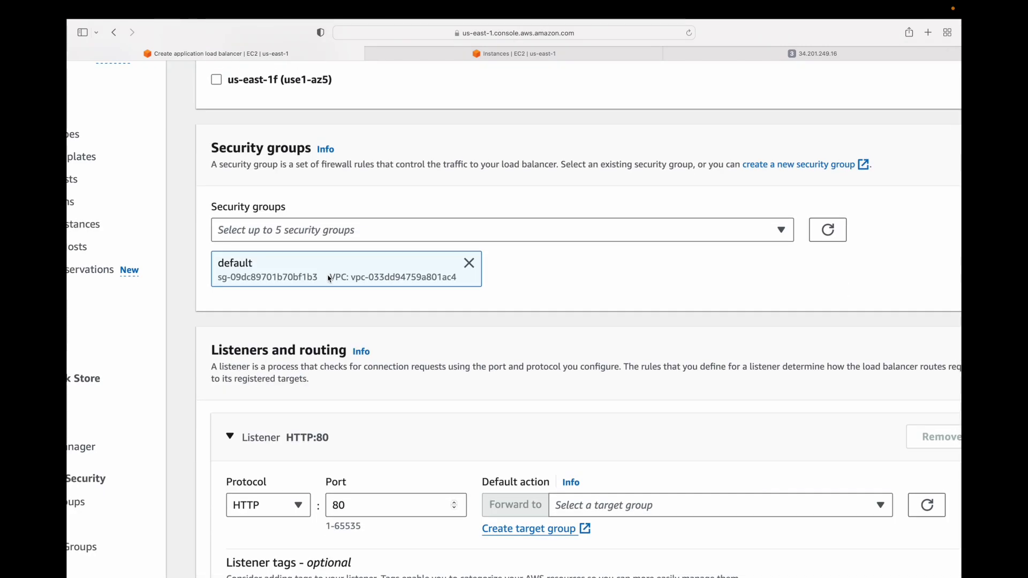
left_click(469, 263)
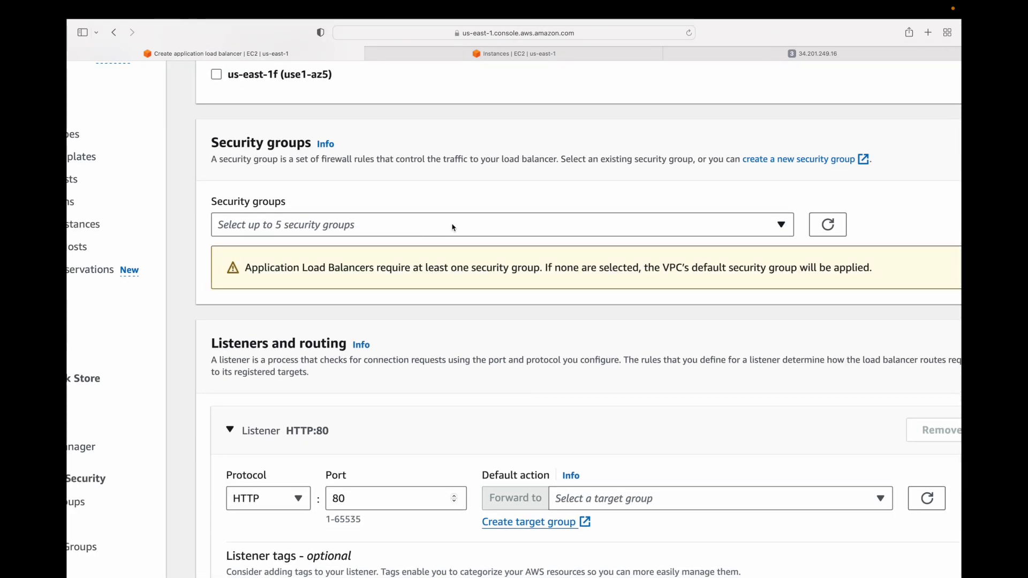
left_click(451, 225)
left_click(265, 313)
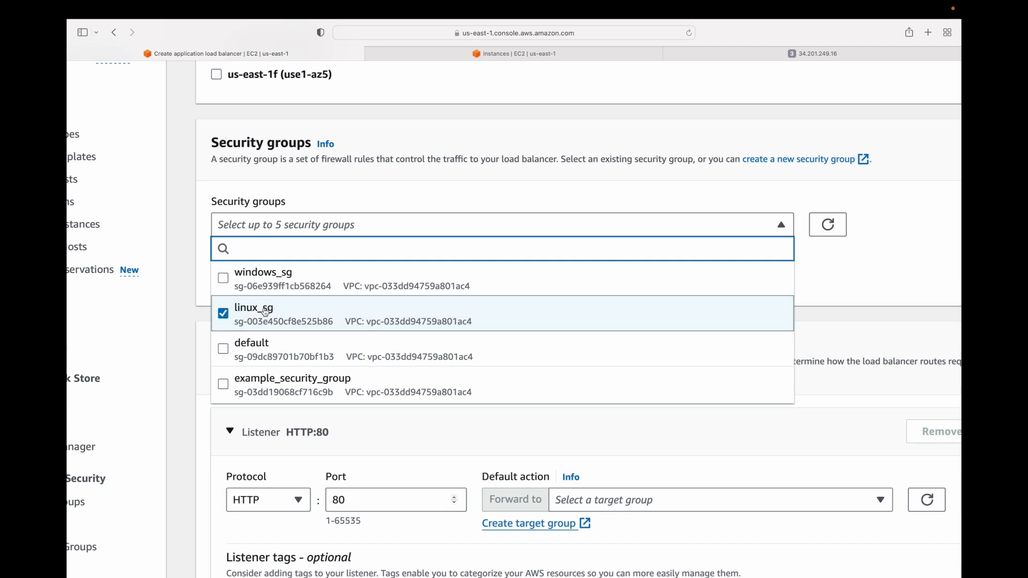
left_click(849, 287)
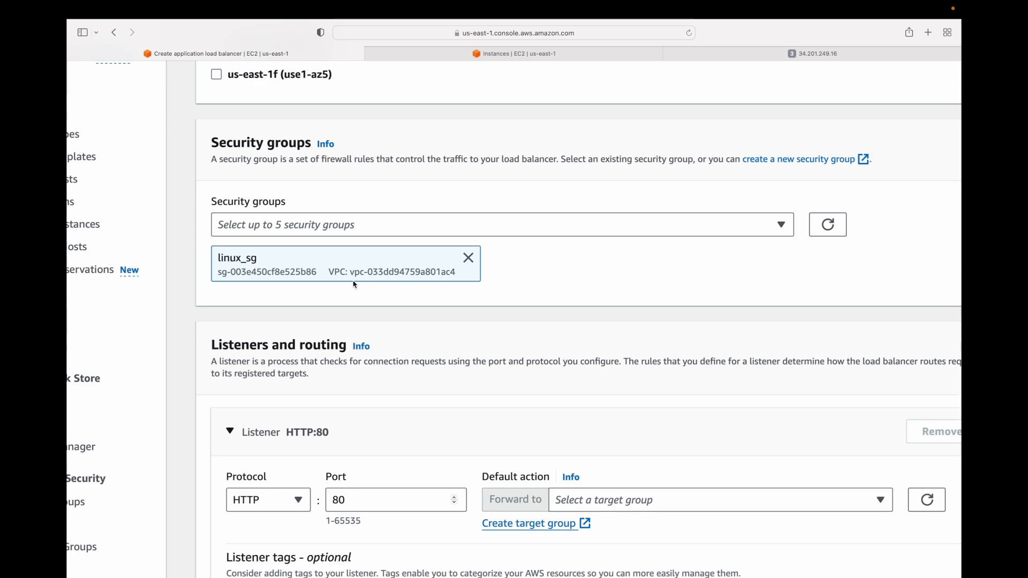
Step: Review the listener's protocol options and port in the Listeners and routing section
scroll(384, 316, "down", 3)
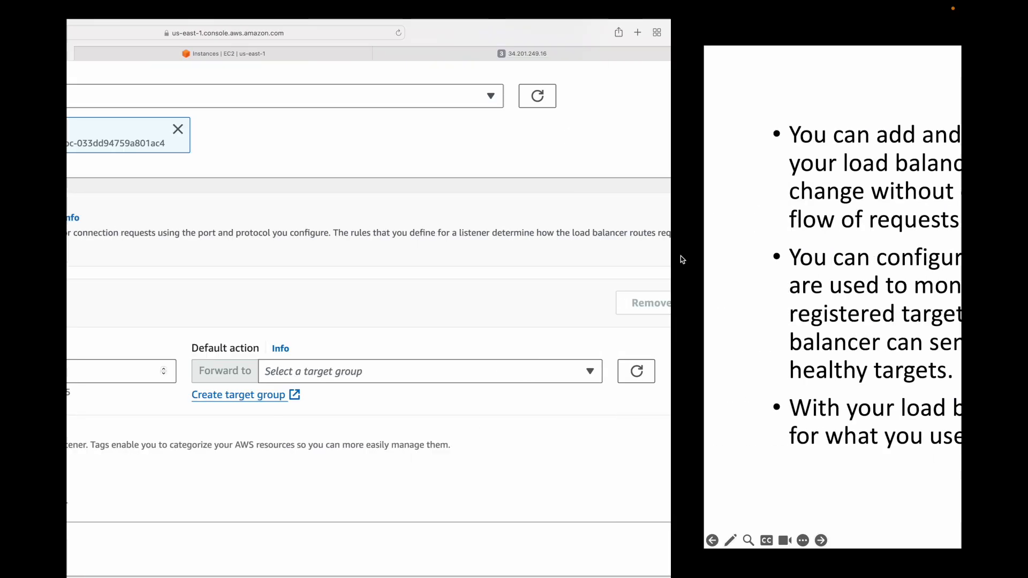
scroll(313, 288, "down", 3)
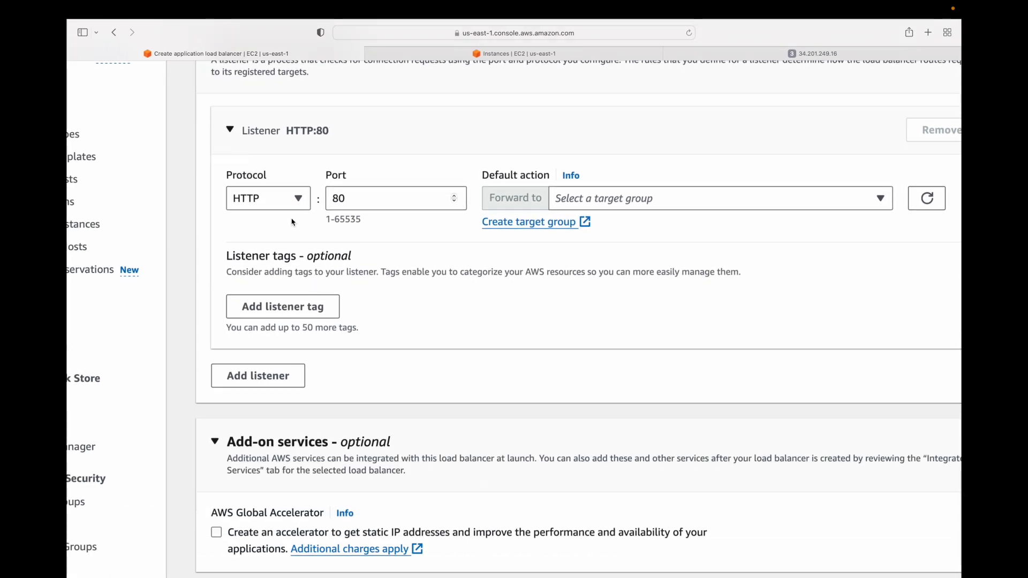
left_click(304, 201)
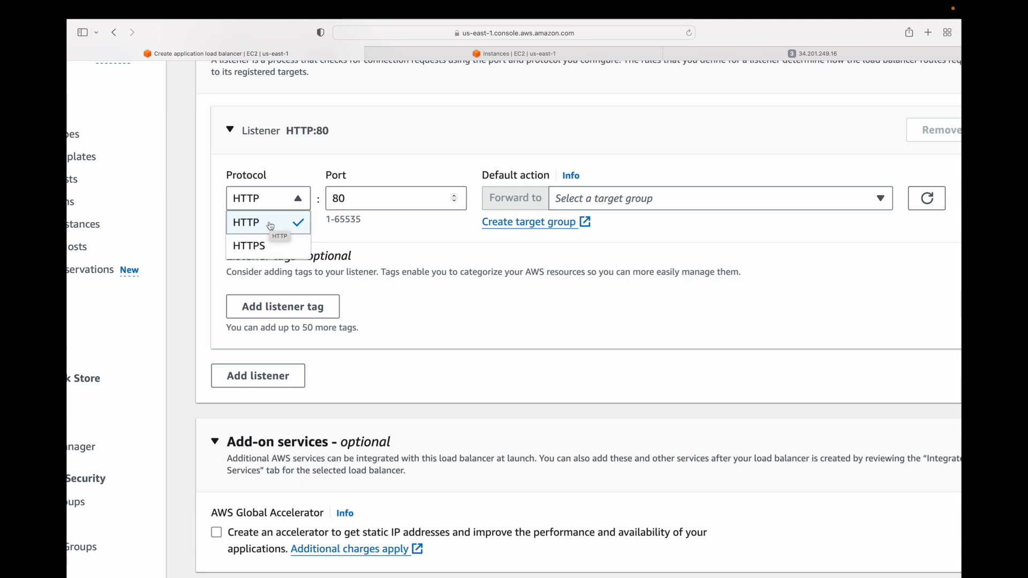
double_click(338, 199)
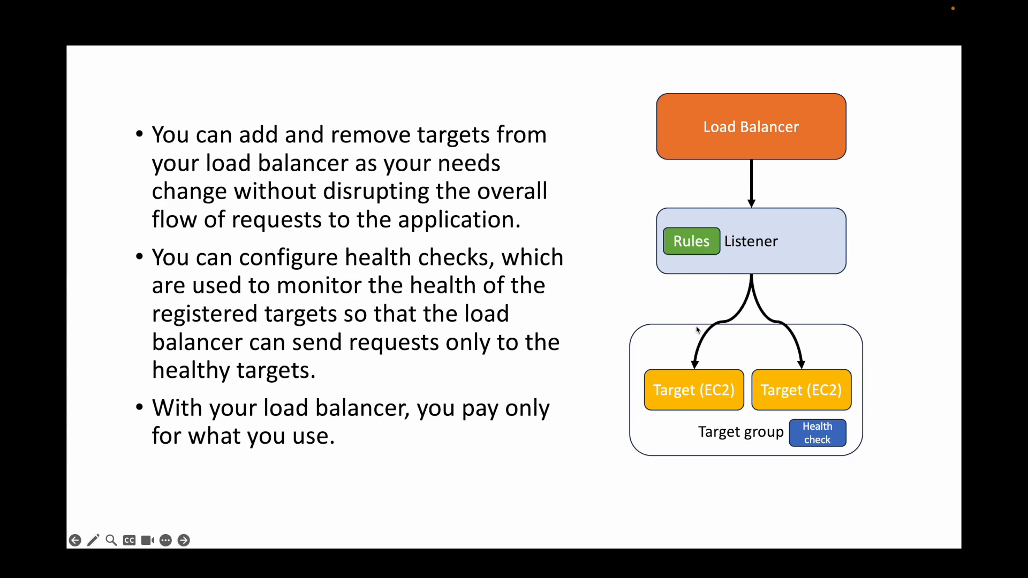
Step: Return to the load balancer form, start a new target group for the HTTP:80 listener and name it demo-alb
key("ctrl+Left")
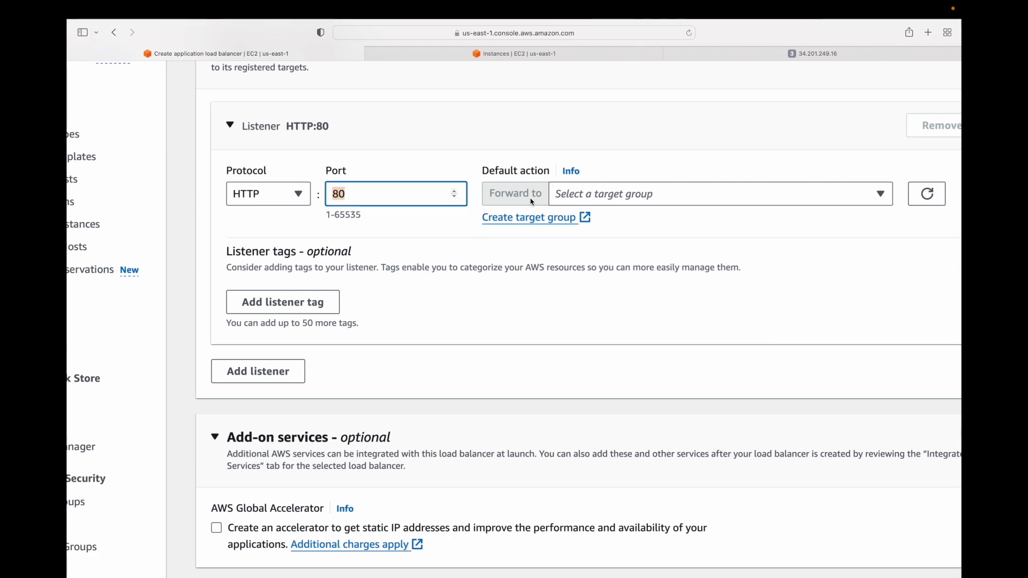
left_click(531, 217)
left_click(613, 55)
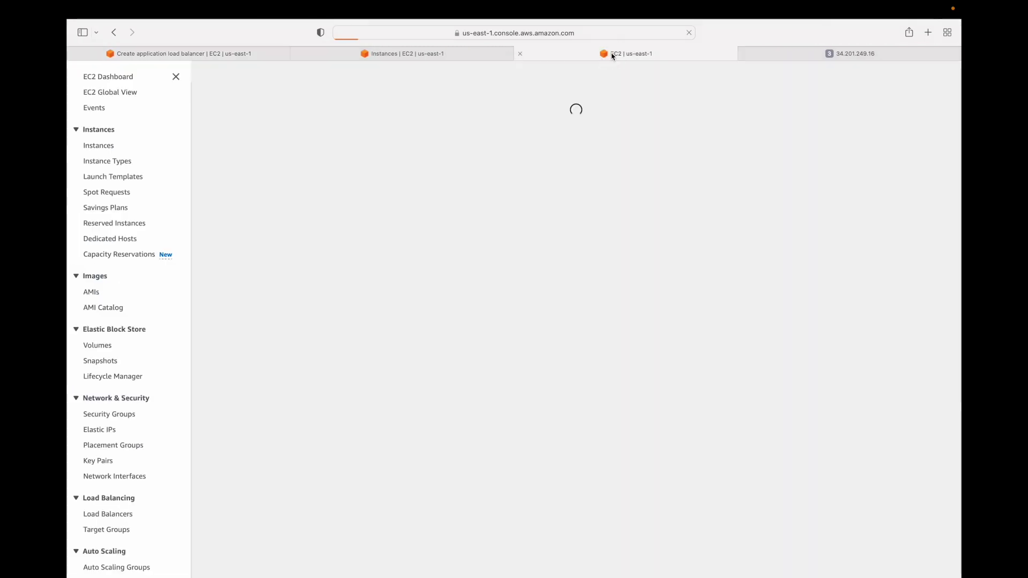
scroll(370, 254, "down", 1)
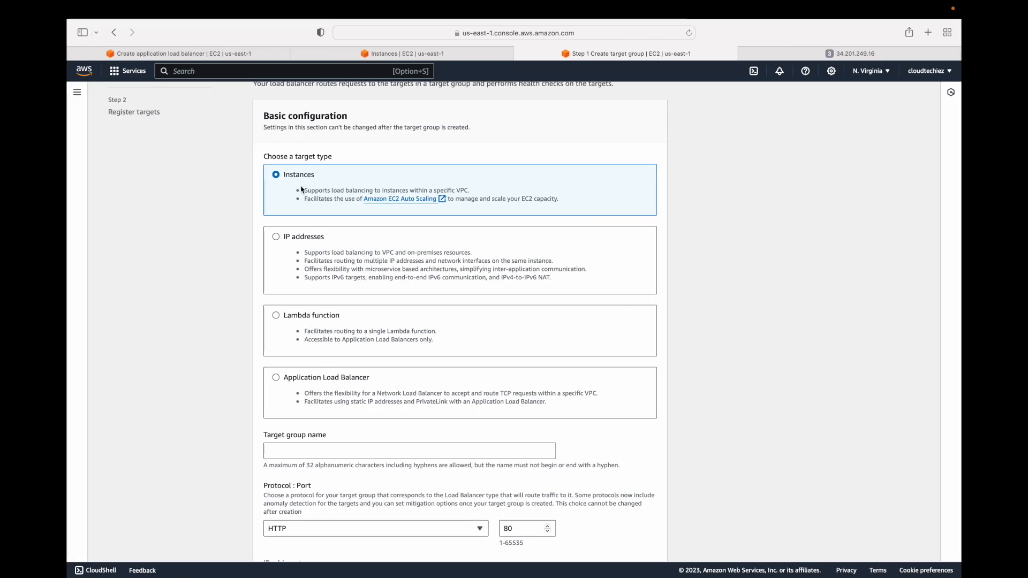
scroll(302, 189, "down", 5)
left_click(303, 283)
type("demo-alb")
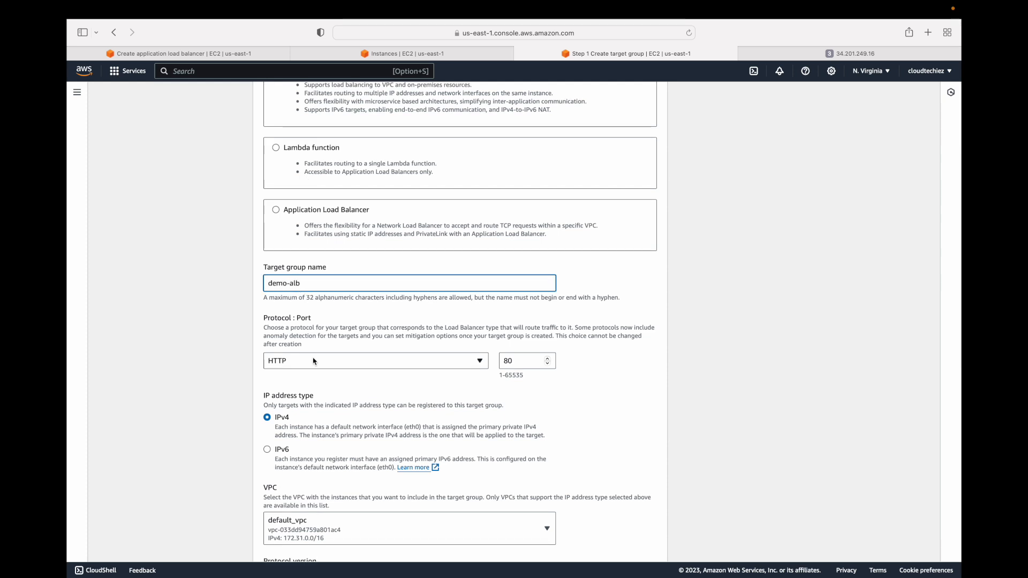
Step: Set the target group's health check path to /index.html, keeping the default protocol, VPC and protocol version
scroll(313, 360, "down", 2)
scroll(292, 315, "down", 3)
scroll(293, 315, "down", 2)
scroll(324, 372, "down", 1)
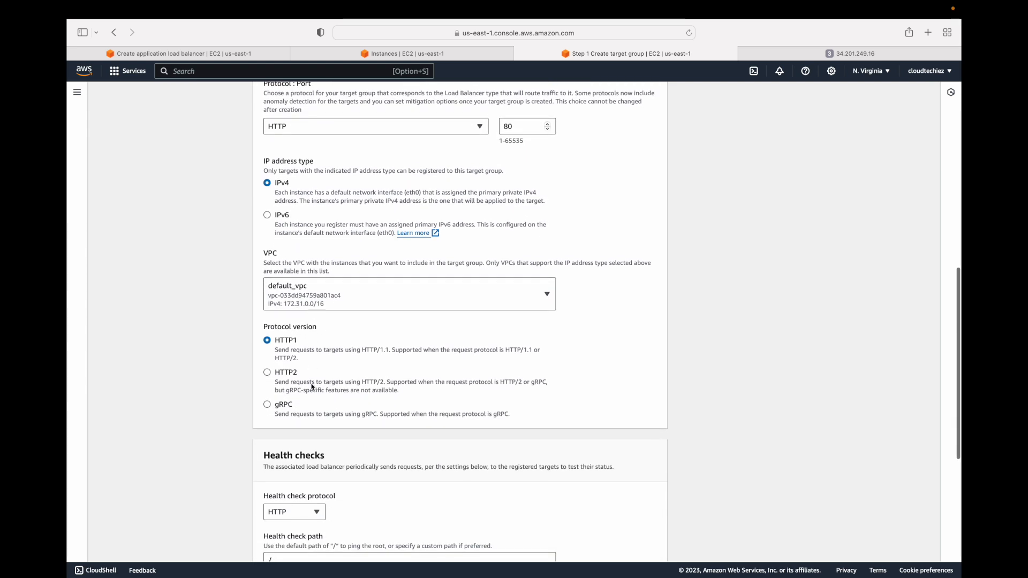
scroll(312, 385, "down", 6)
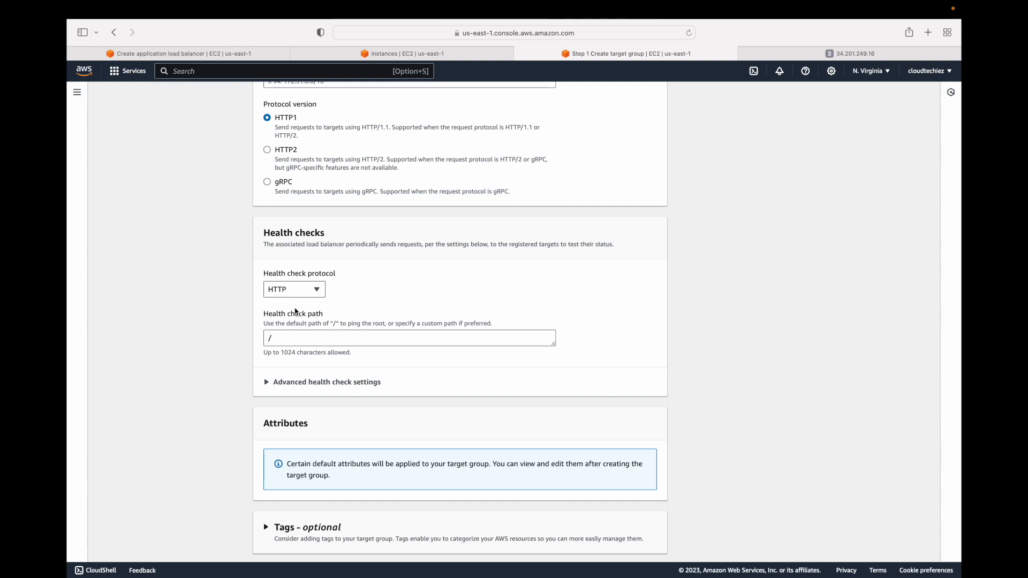
left_click(294, 339)
type("inde")
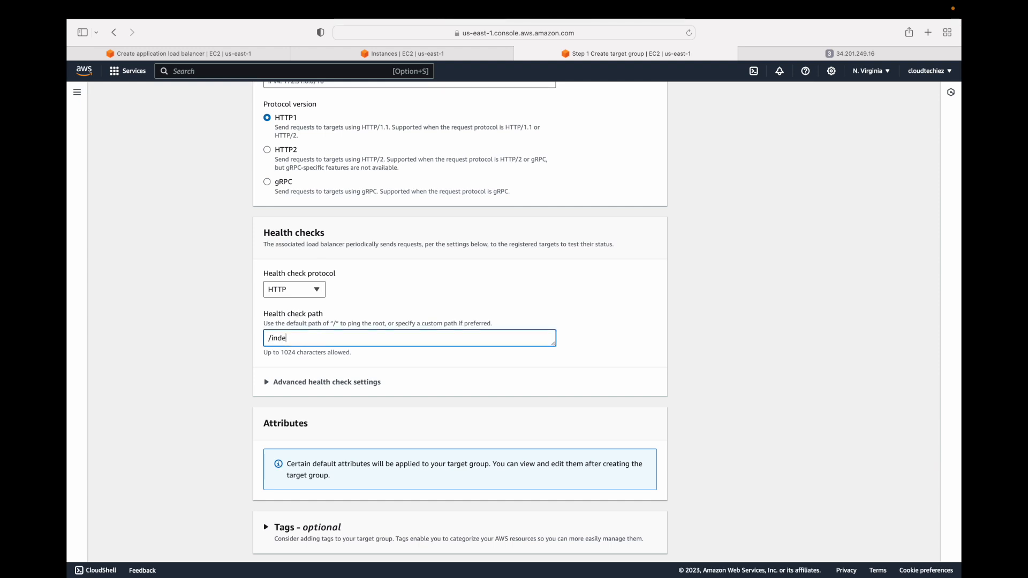
type("x.html")
left_click_drag(272, 341, 321, 341)
left_click(373, 306)
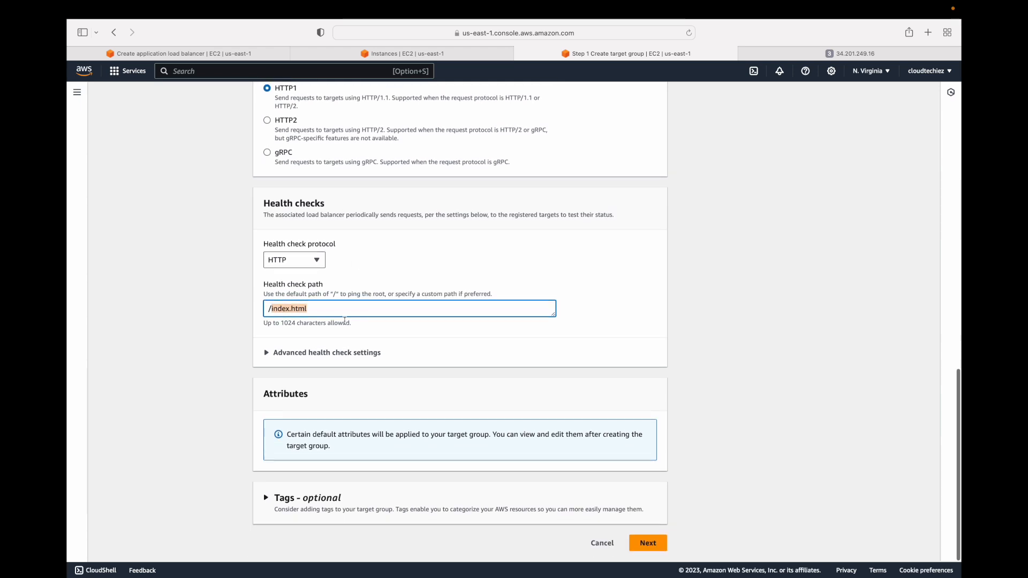
Step: In the advanced health check settings, set the healthy threshold to 2 and the interval to 10 seconds
left_click(305, 351)
scroll(304, 375, "down", 3)
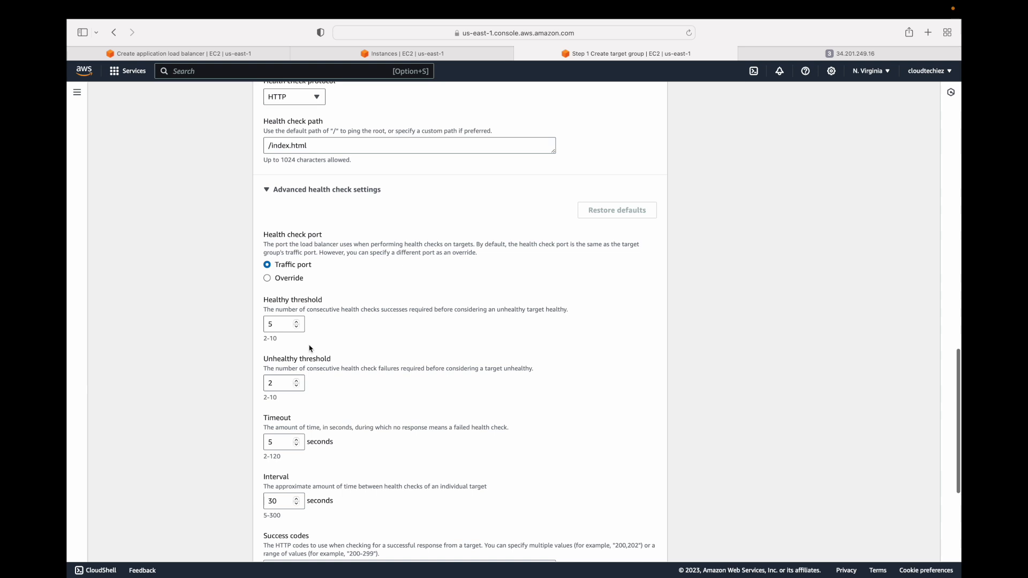
scroll(319, 326, "down", 1)
double_click(279, 274)
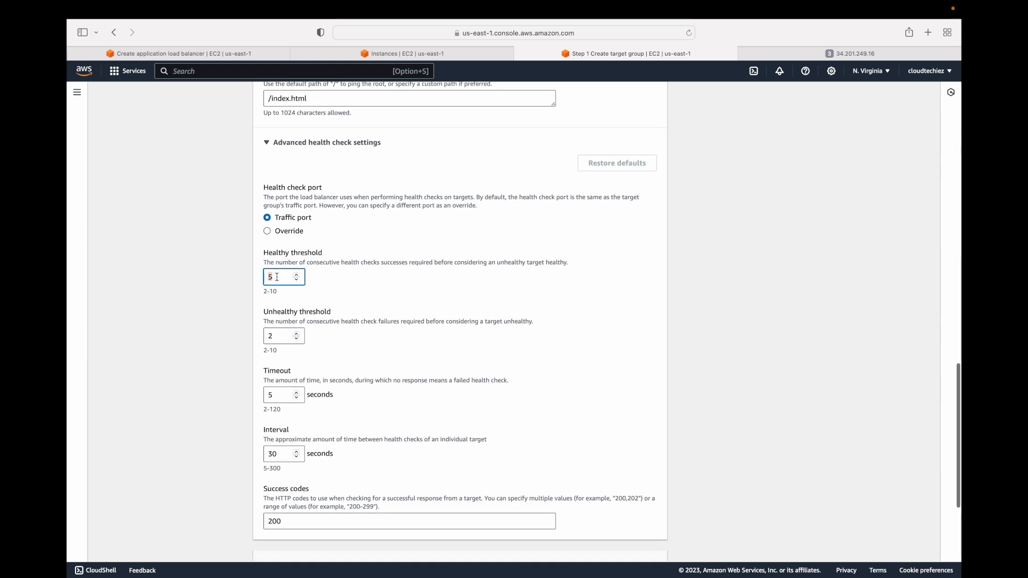
type("2")
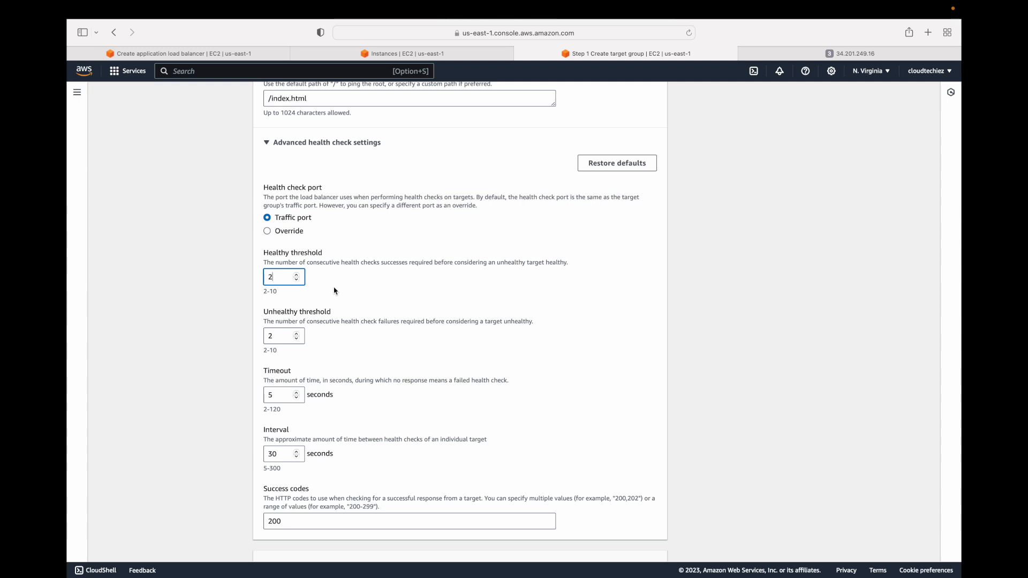
scroll(334, 291, "down", 2)
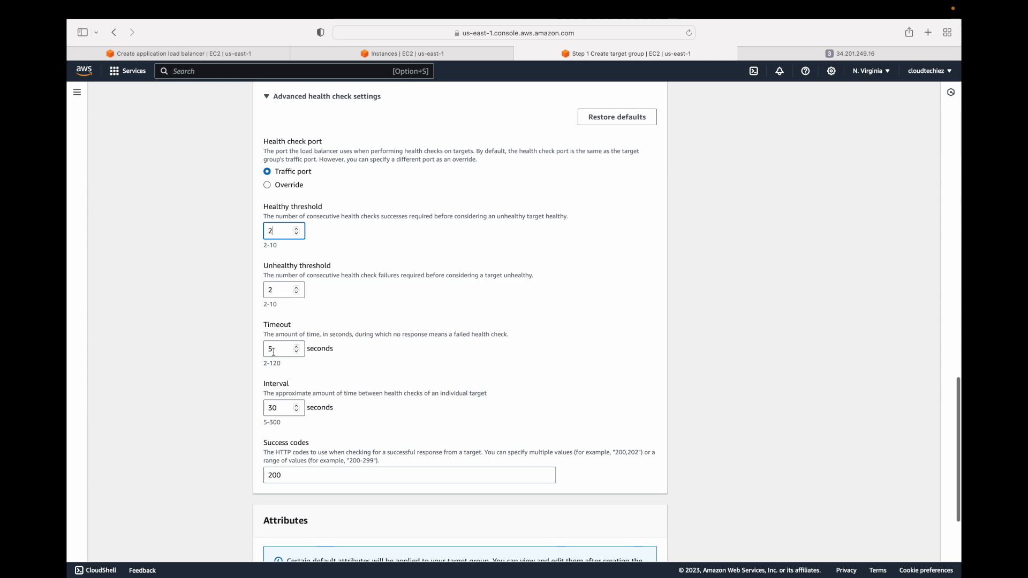
double_click(274, 408)
type("10")
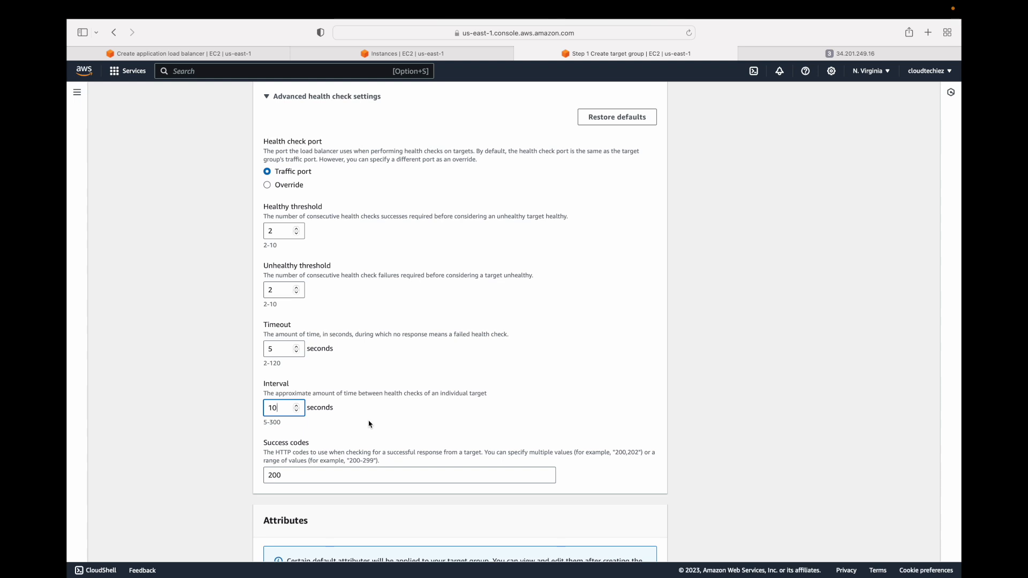
Step: Keep 200 as the health check success code and continue to target registration
scroll(324, 461, "down", 3)
left_click(274, 375)
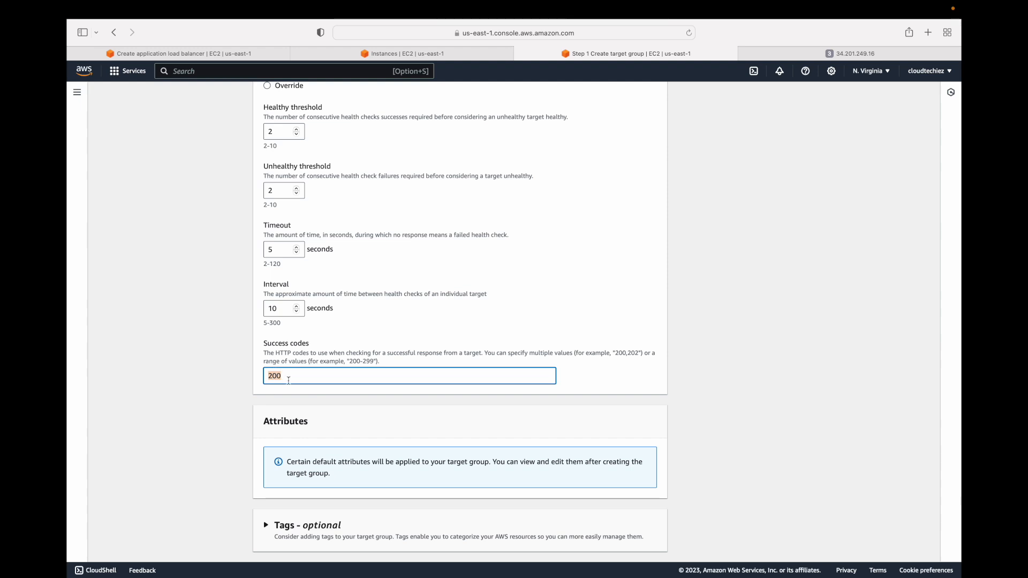
scroll(375, 394, "down", 2)
left_click(649, 542)
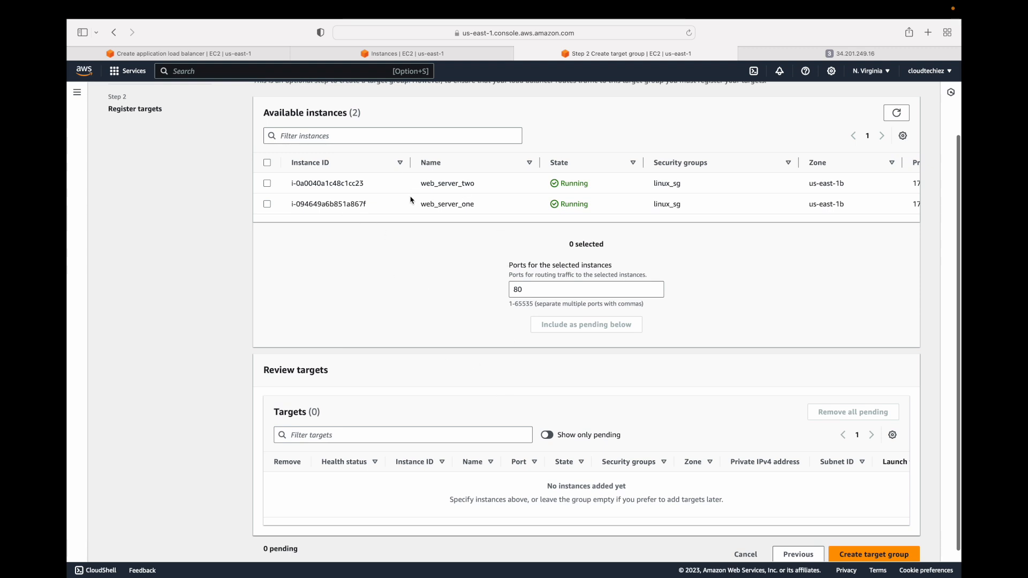
Step: Add both web_server_one and web_server_two as pending targets on port 80 and create the target group
left_click(267, 163)
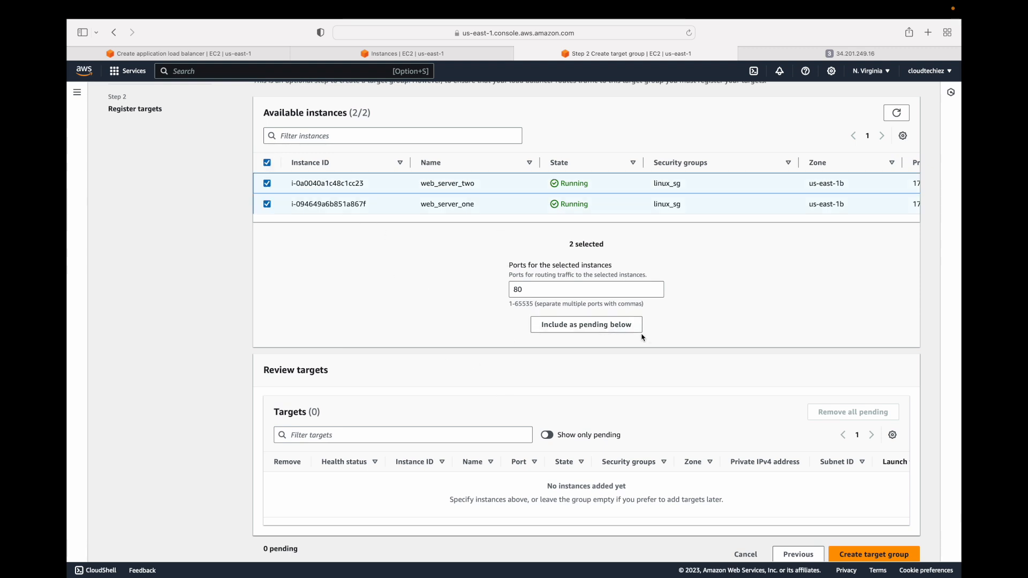
left_click(589, 325)
scroll(586, 378, "down", 1)
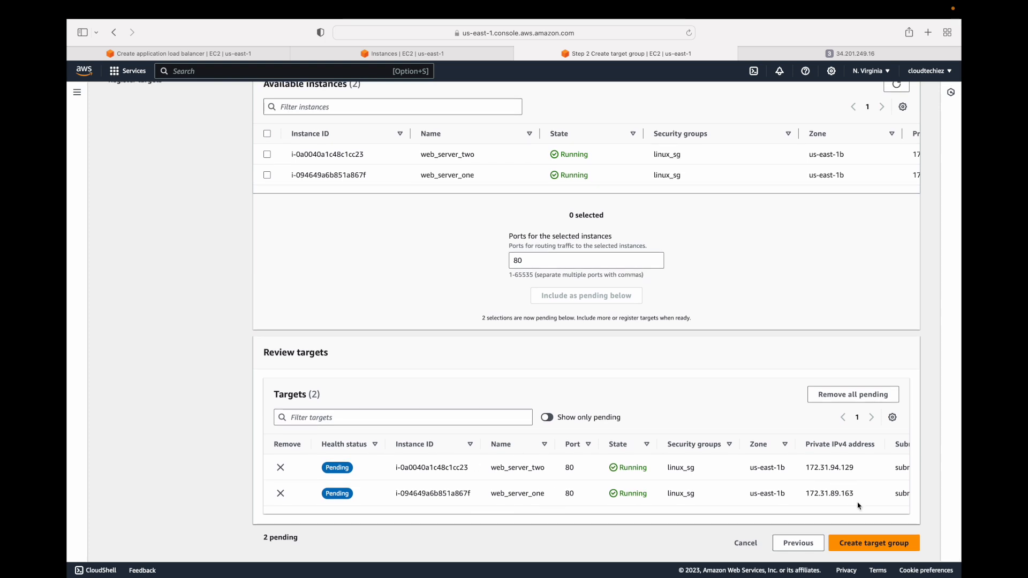
left_click(869, 544)
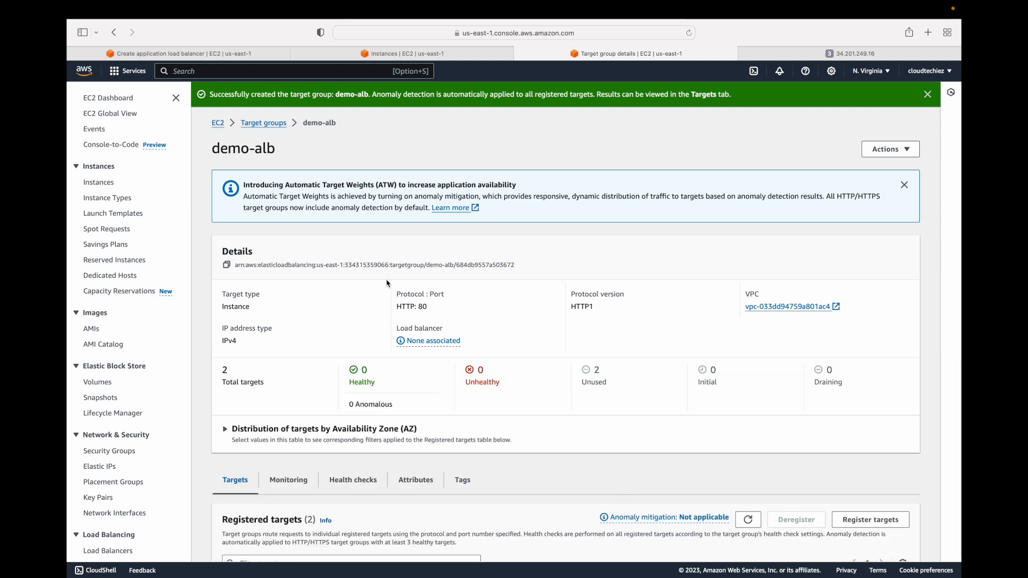
Step: Return to the load balancer form, refresh the target group list and forward the HTTP:80 listener to demo-alb
left_click(230, 53)
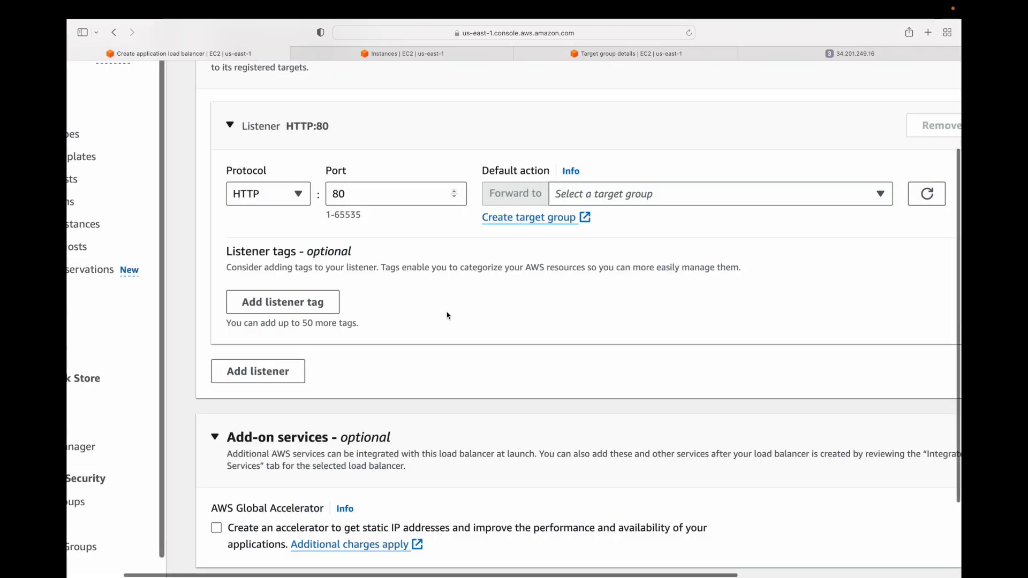
left_click(927, 193)
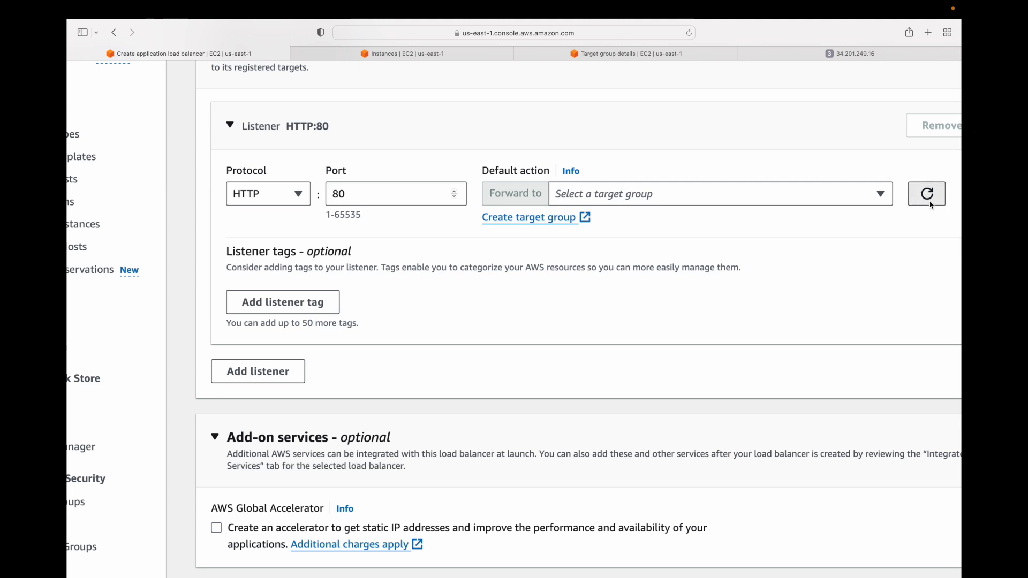
left_click(854, 193)
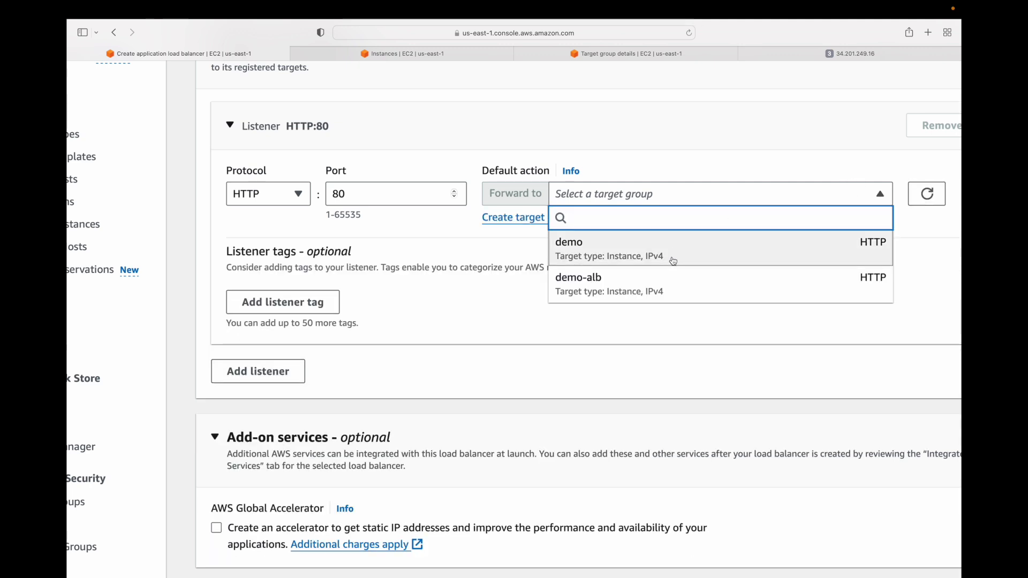
left_click(589, 289)
Step: Review the configuration summary, create the load balancer and open the details of demo-alb in the load balancer list
scroll(450, 277, "down", 1)
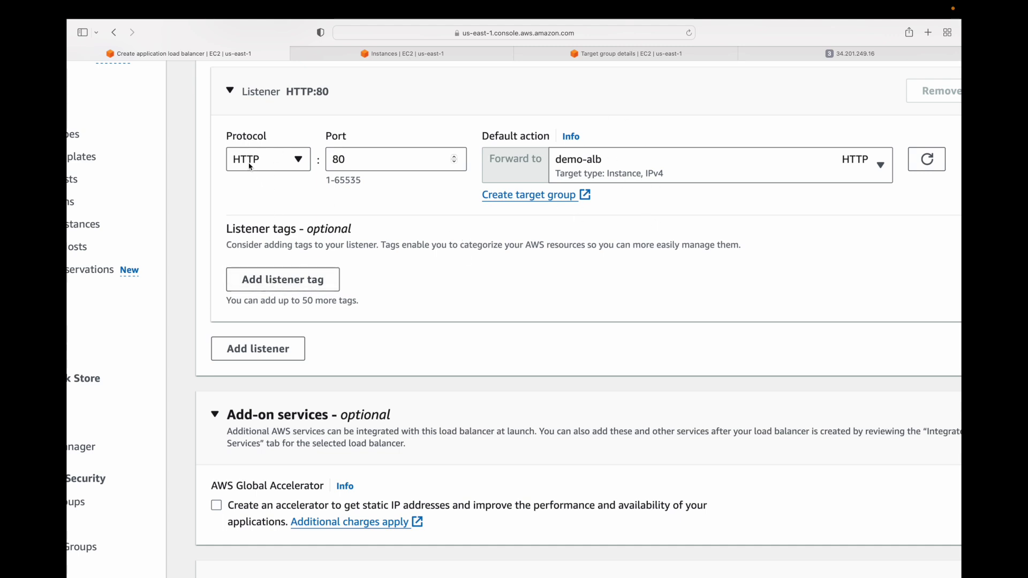
scroll(416, 370, "down", 8)
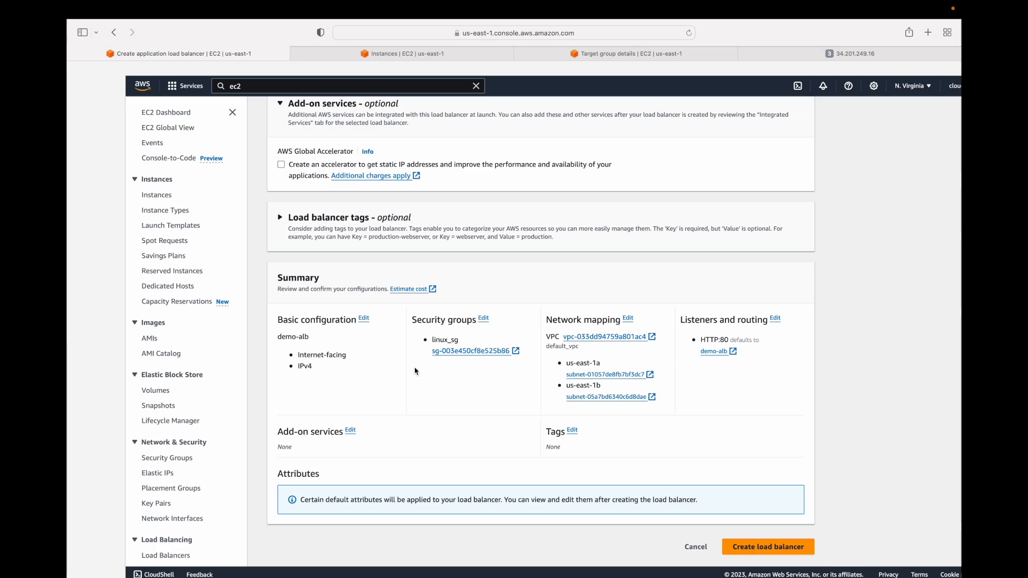
left_click(736, 548)
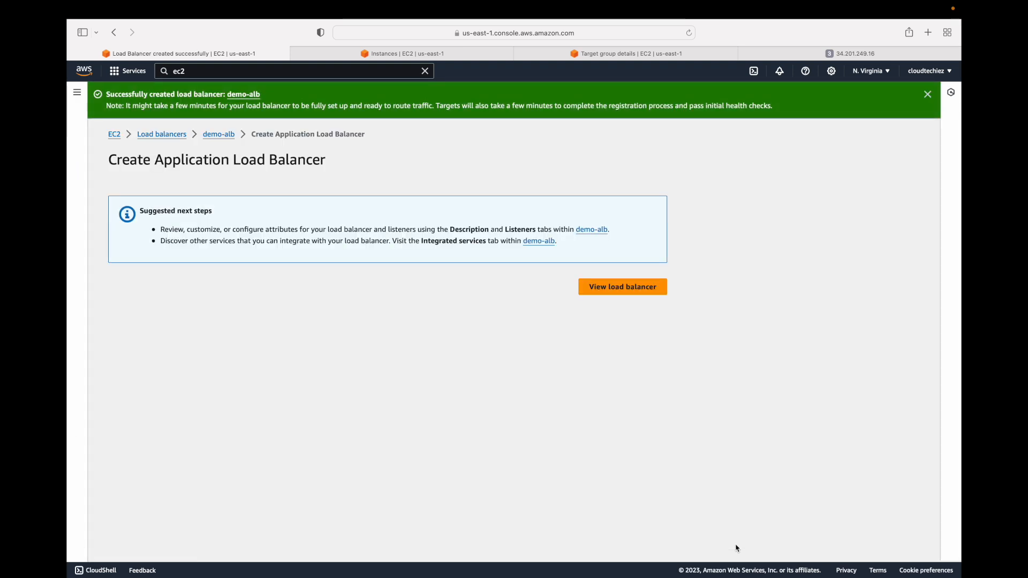
left_click(620, 287)
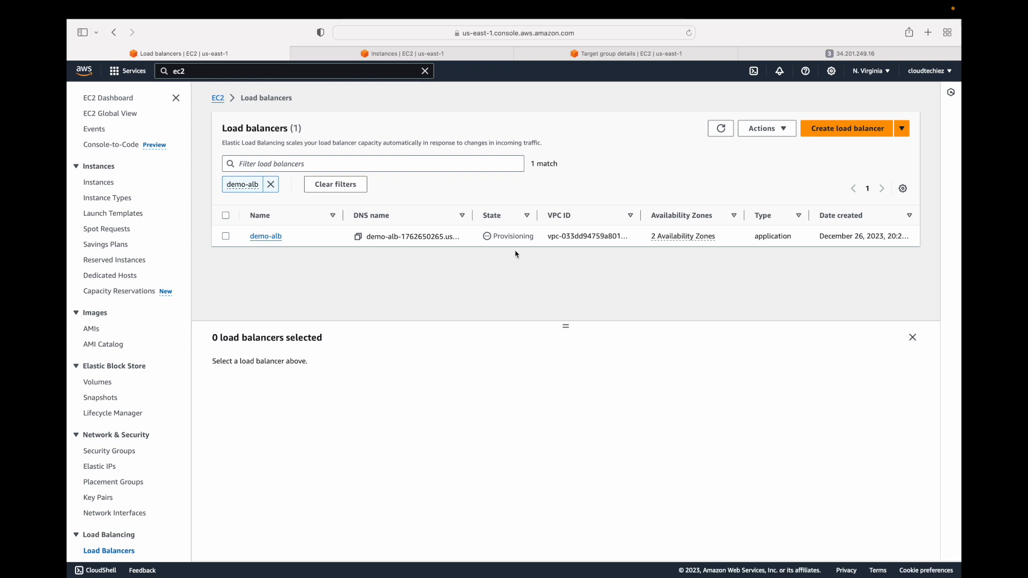
left_click(328, 241)
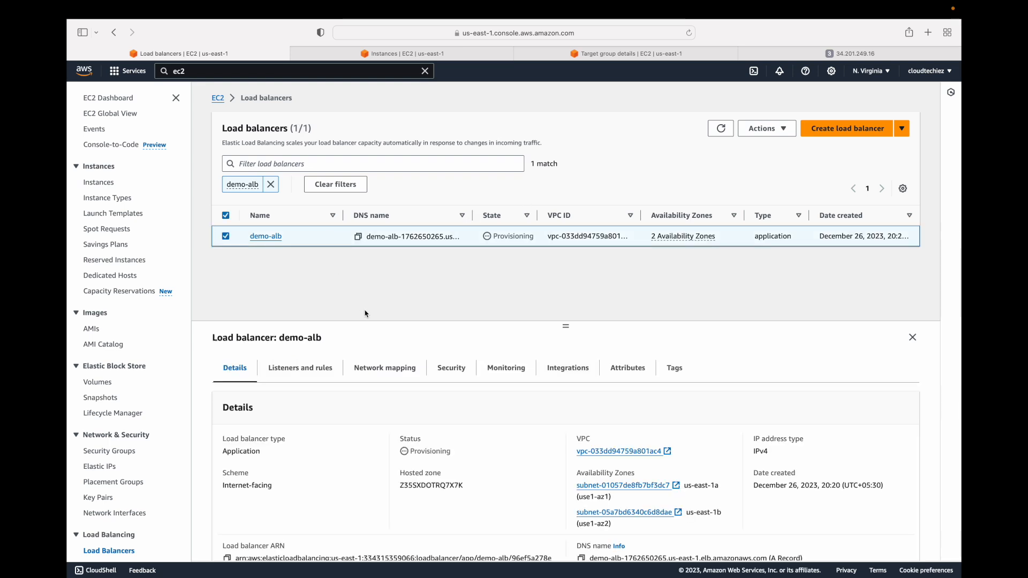
Step: Go back to the demo-alb target group, dismiss its banners and refresh the registered targets to check their health status
left_click(622, 54)
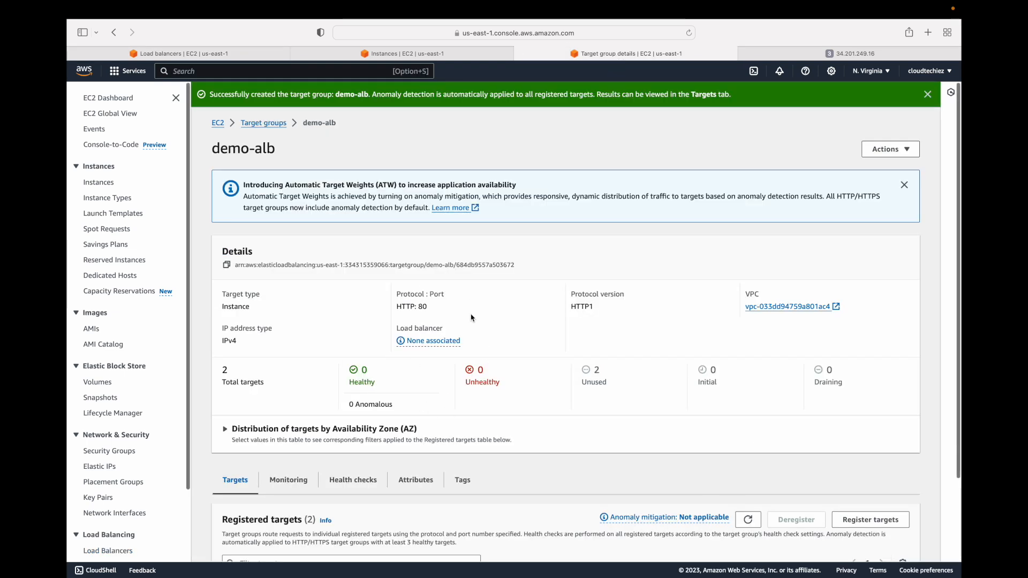
left_click(904, 185)
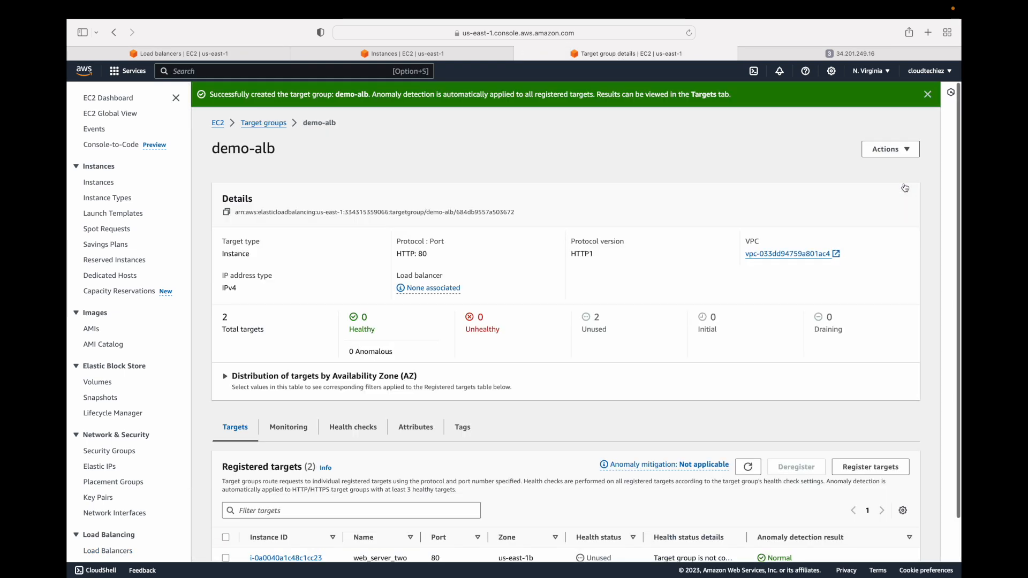
left_click(928, 95)
scroll(582, 510, "down", 2)
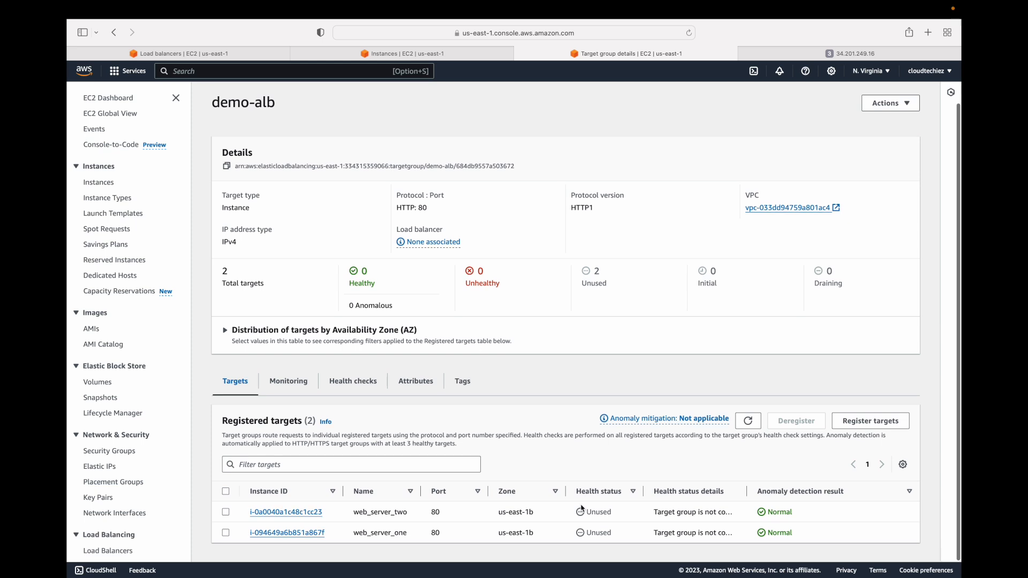
left_click(745, 421)
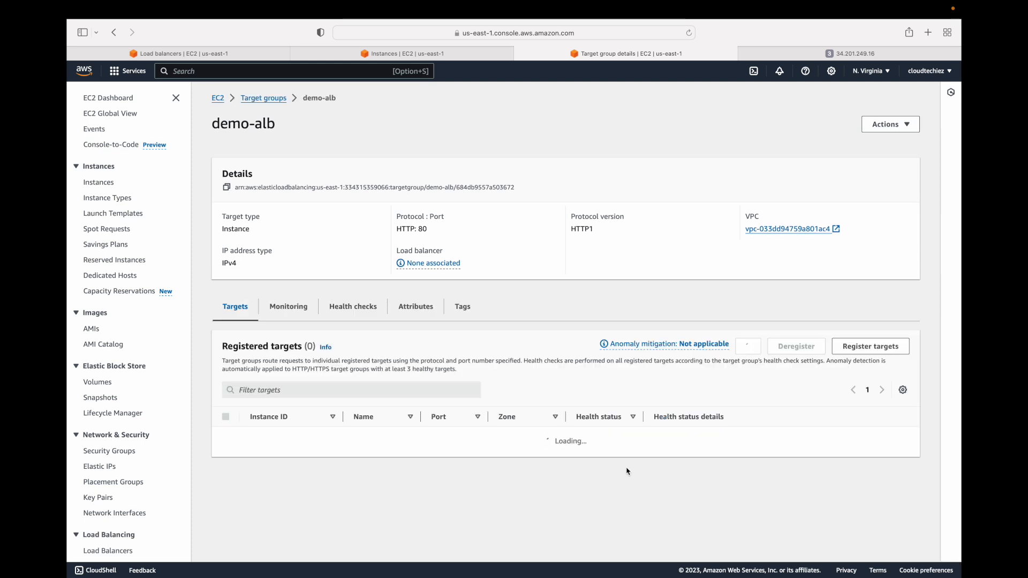
scroll(607, 488, "down", 1)
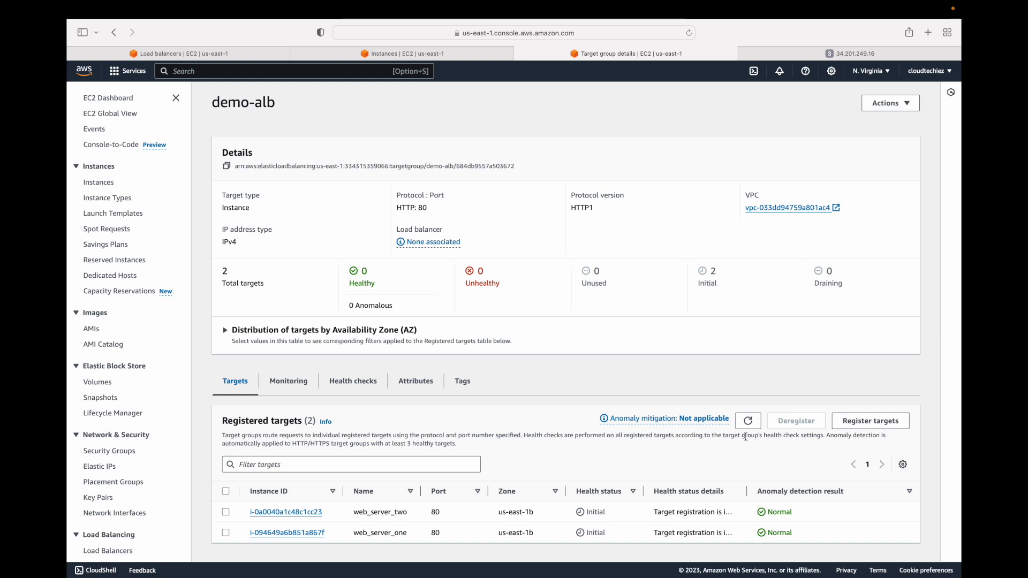
left_click(748, 421)
left_click(748, 420)
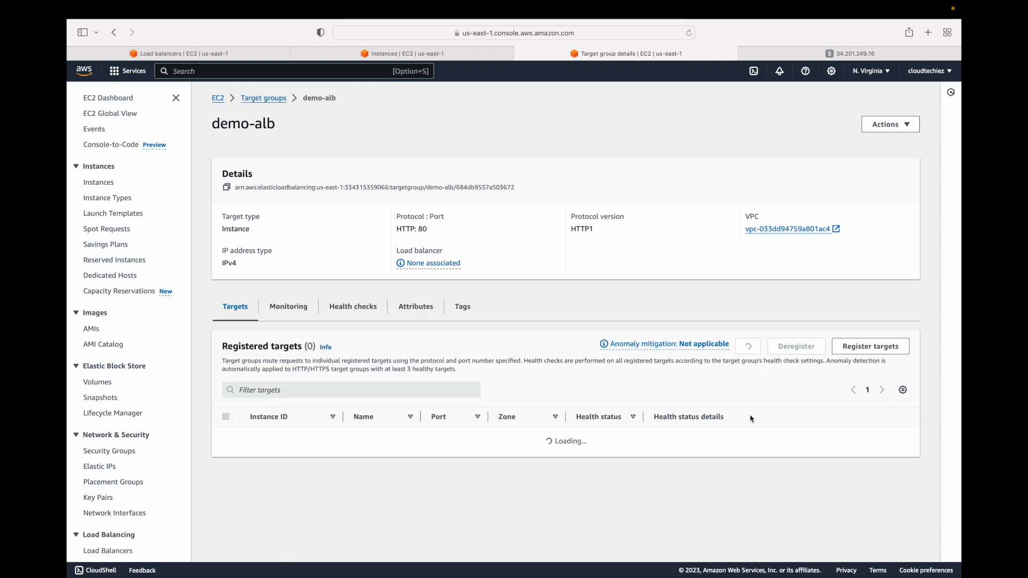
scroll(750, 419, "down", 1)
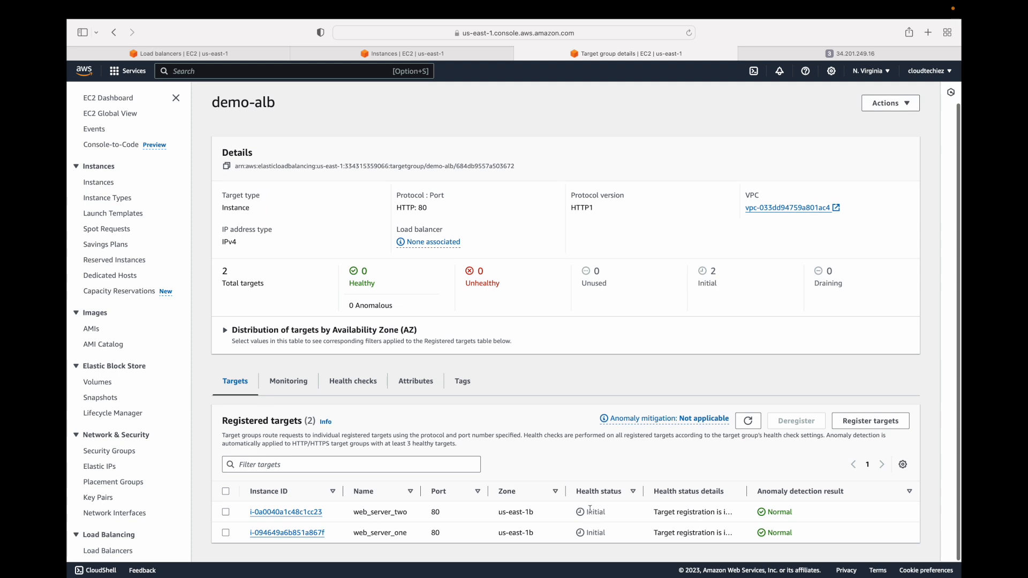
Step: Switch back to the load balancer's details and examine the DNS name of demo-alb
left_click(226, 53)
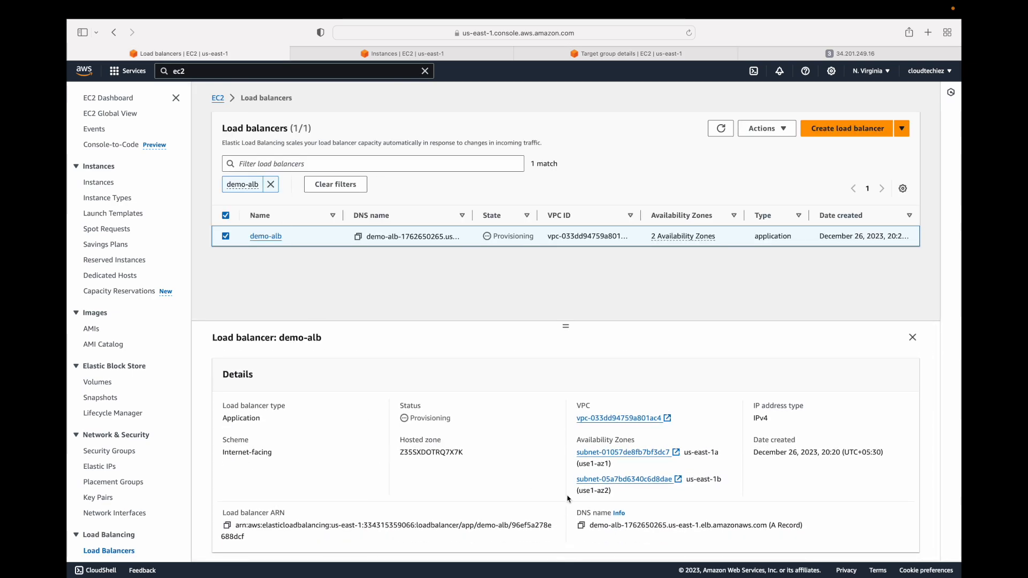
scroll(597, 508, "up", 5)
scroll(597, 508, "down", 2)
scroll(676, 506, "right", 4)
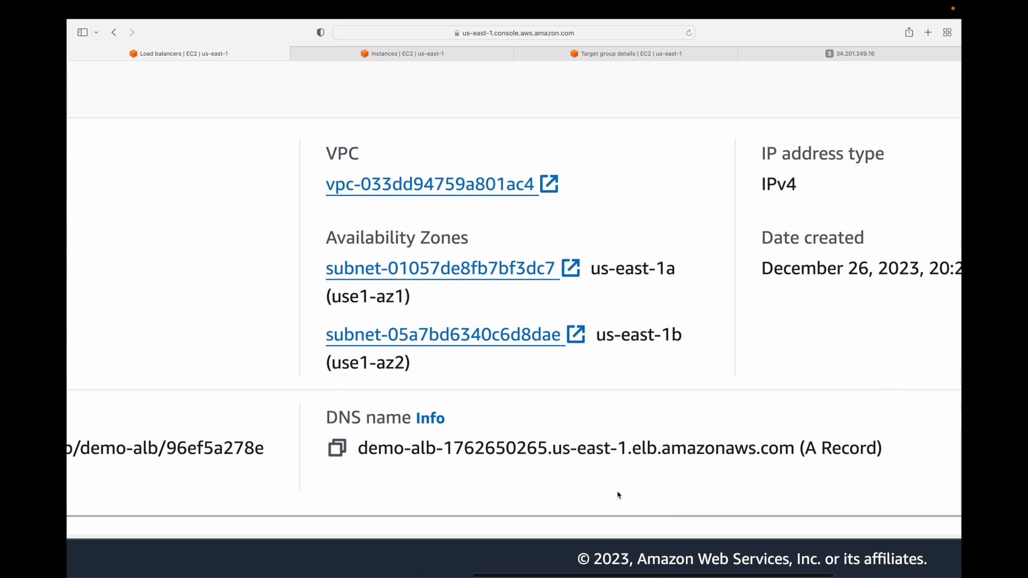
Step: Highlight the DNS name of demo-alb in the load balancer details and compare it with the load balancer diagram in the slides
left_click_drag(358, 448, 789, 456)
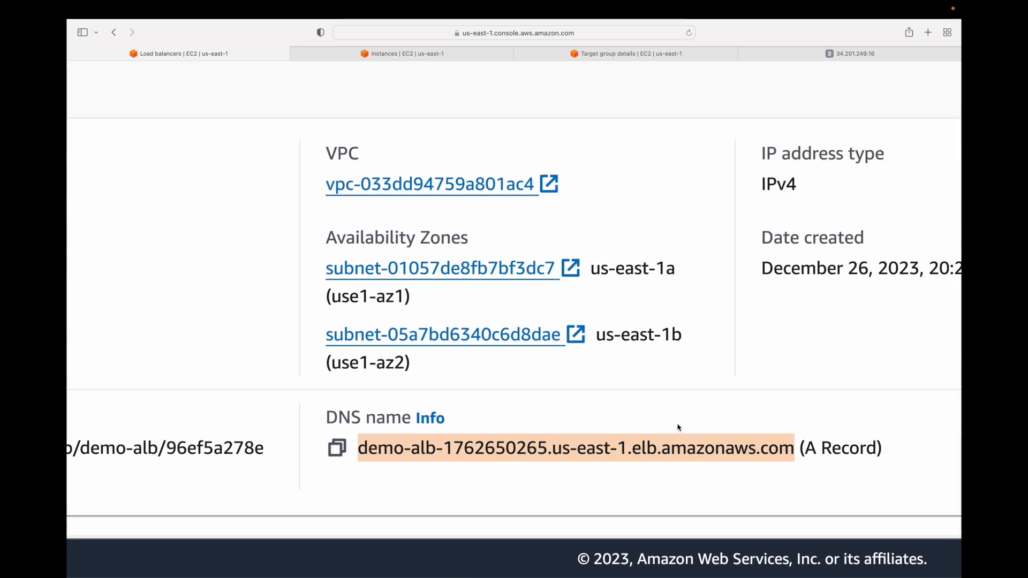
key("ctrl+Right")
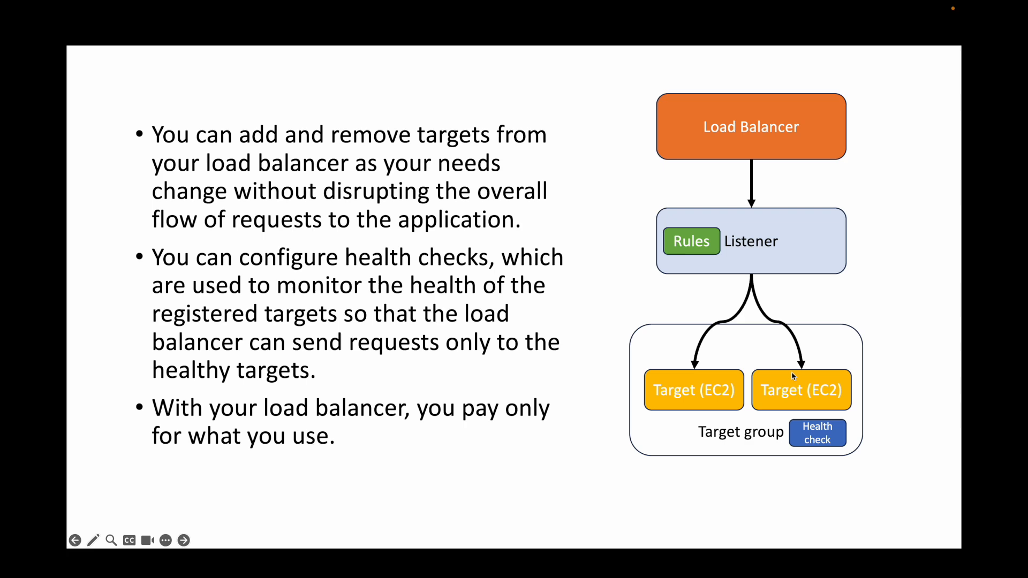
key("ctrl+Left")
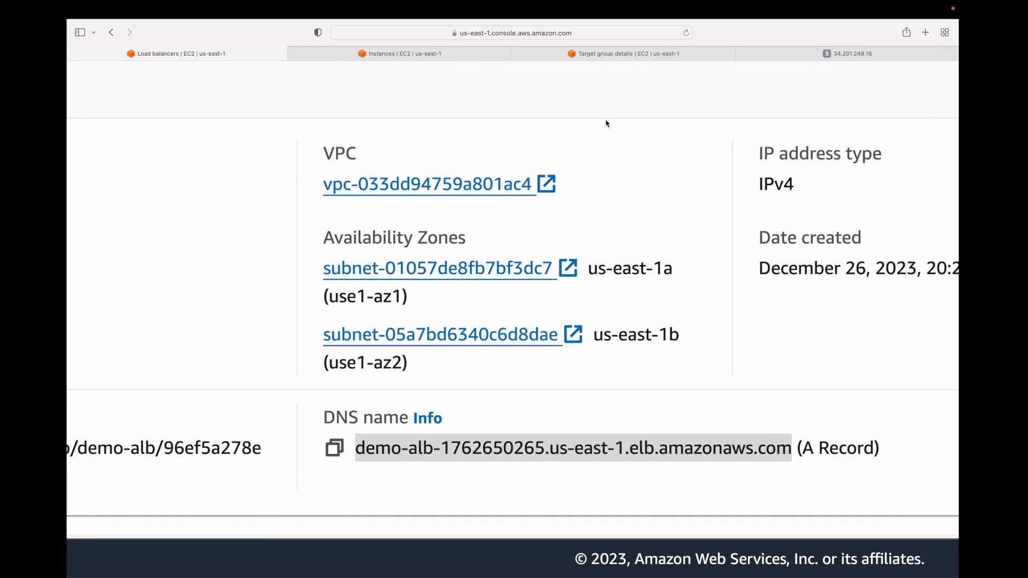
Step: Go to the demo-alb target group and review its health check settings and the health status of the registered targets
left_click(646, 54)
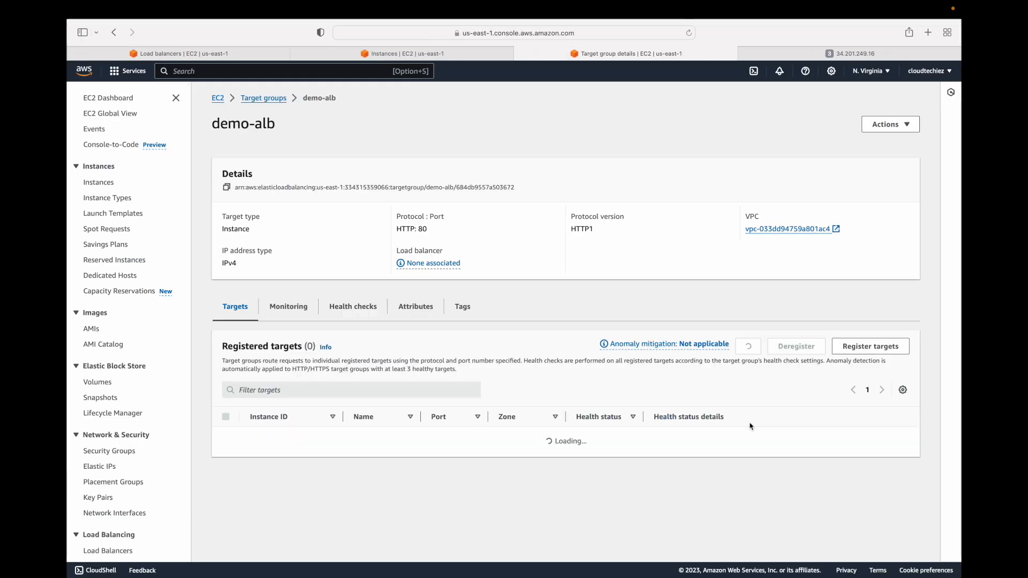
scroll(589, 539, "down", 1)
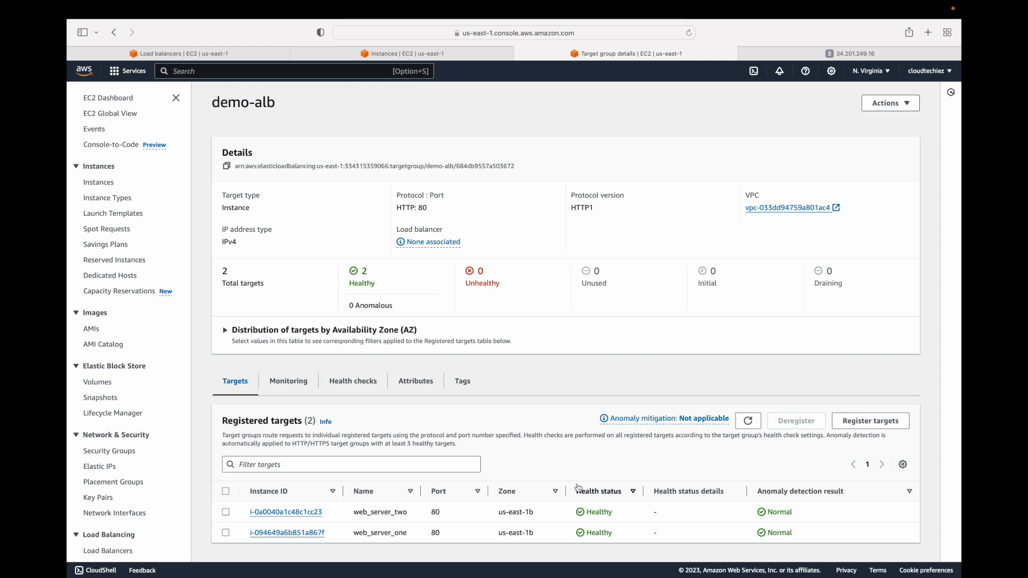
left_click(363, 390)
left_click(235, 402)
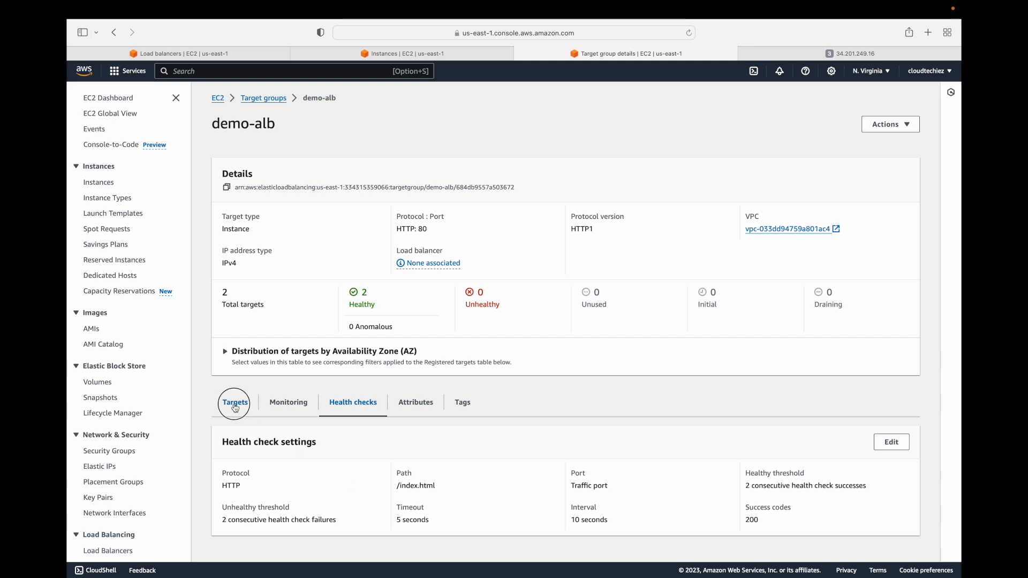
scroll(323, 480, "down", 1)
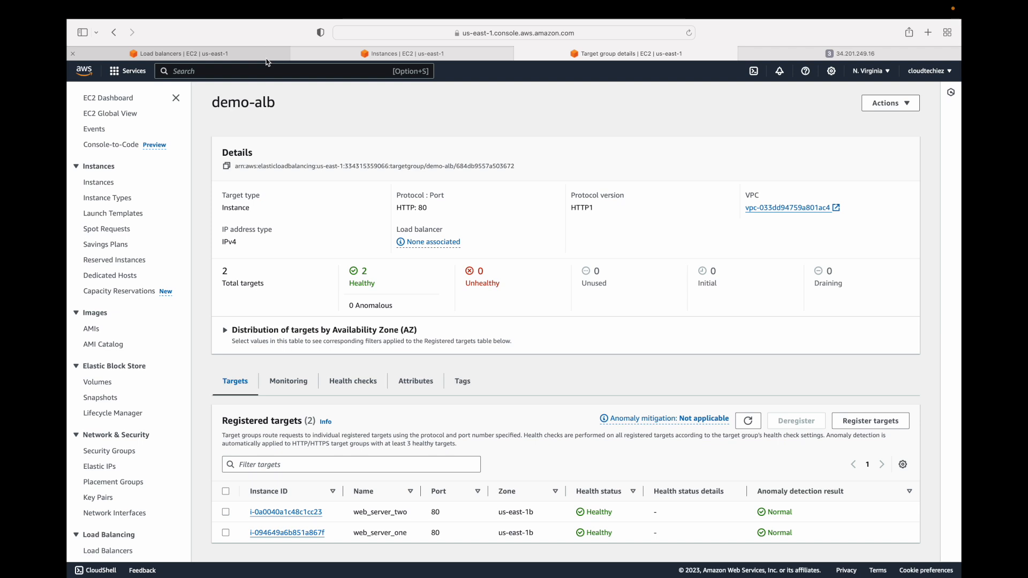
Step: Copy the DNS name of demo-alb from the load balancer details and open it in place of the web server's IP page
left_click(179, 54)
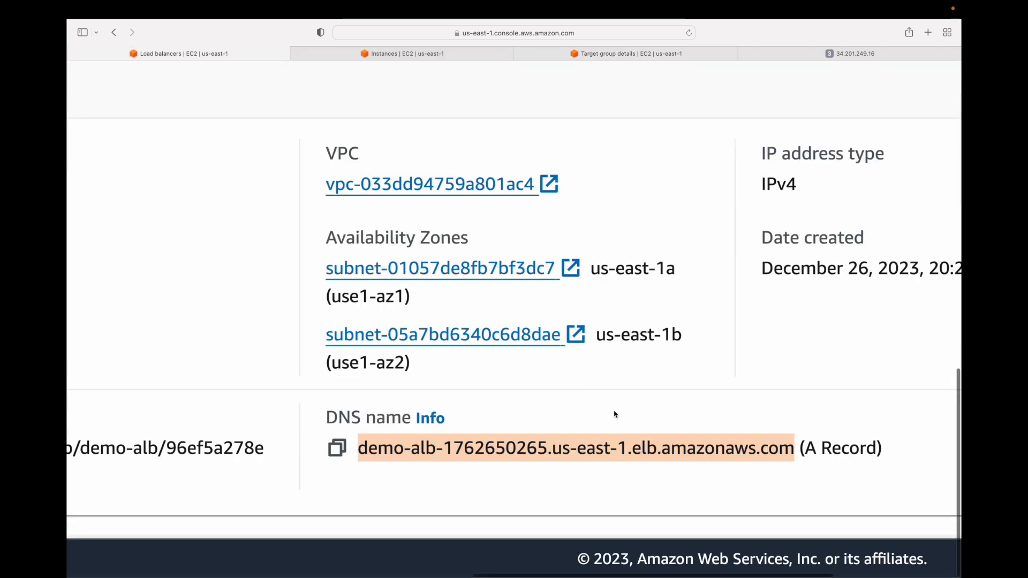
left_click(337, 447)
left_click(850, 54)
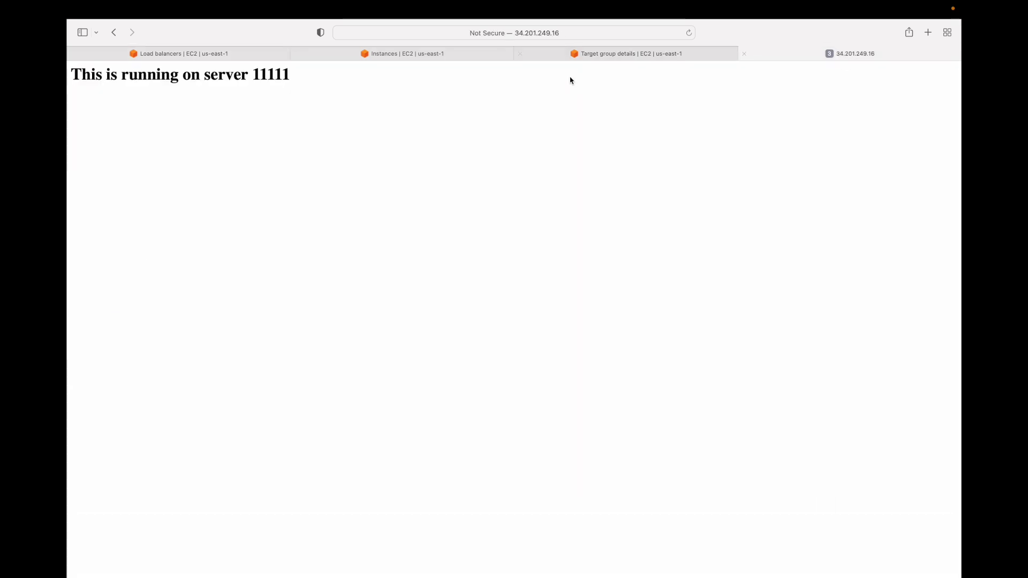
left_click(589, 32)
key("super+v")
key("Return")
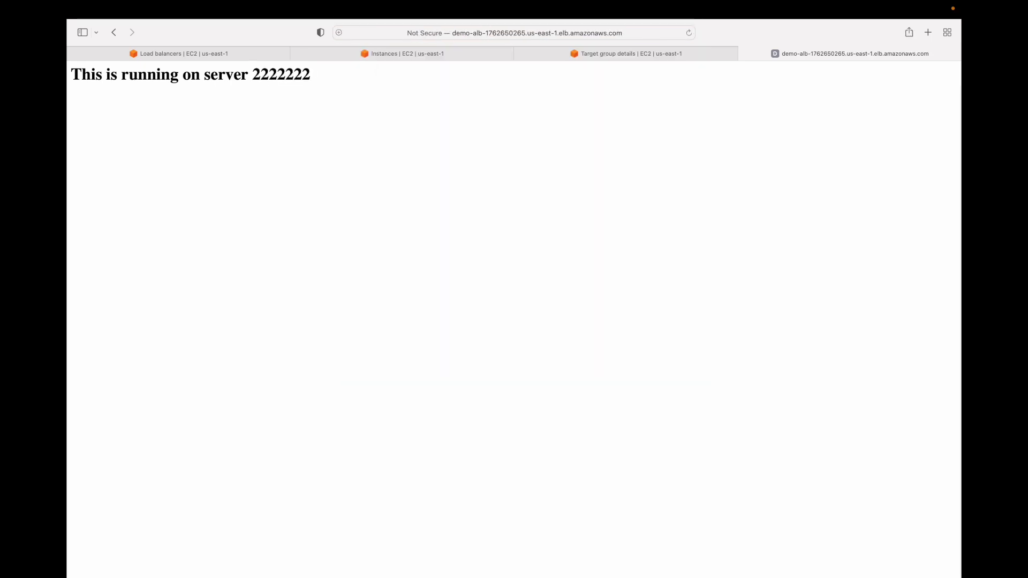
Step: Consult the target diagram in the slides and reload the load balancer's page to check which server answers each request
key("ctrl+Right")
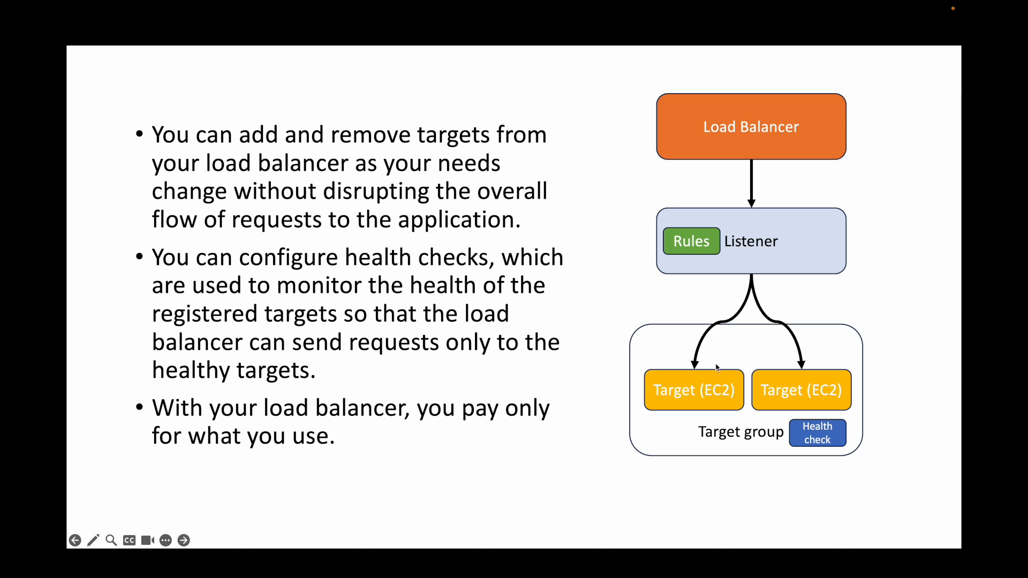
key("ctrl+Left")
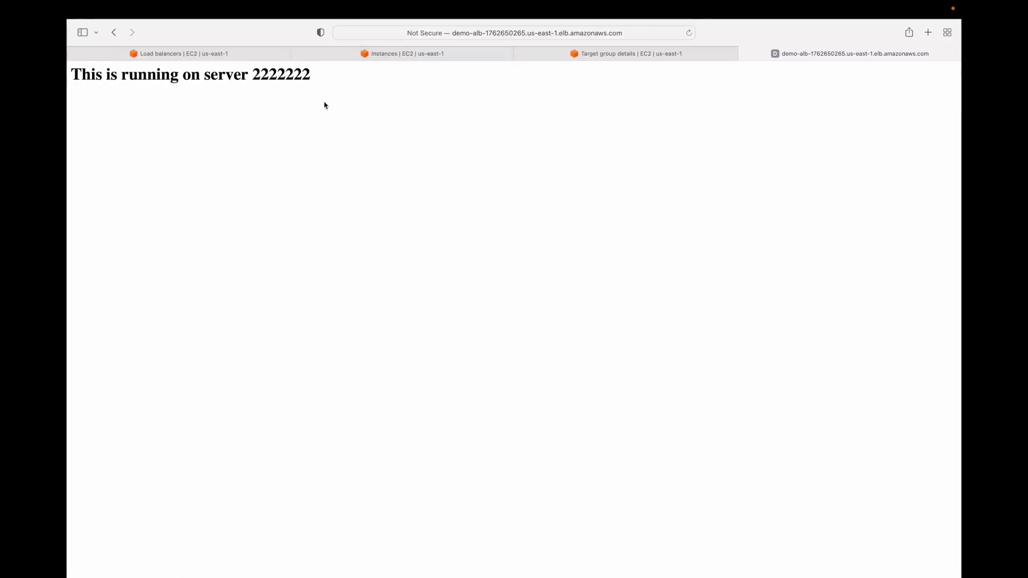
left_click(253, 78)
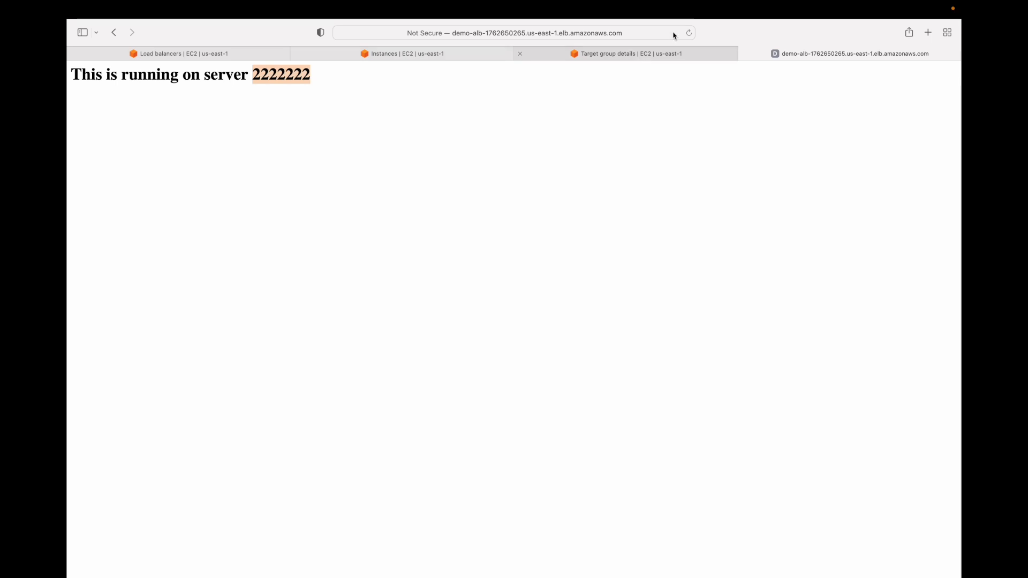
left_click(688, 33)
left_click_drag(252, 73, 293, 73)
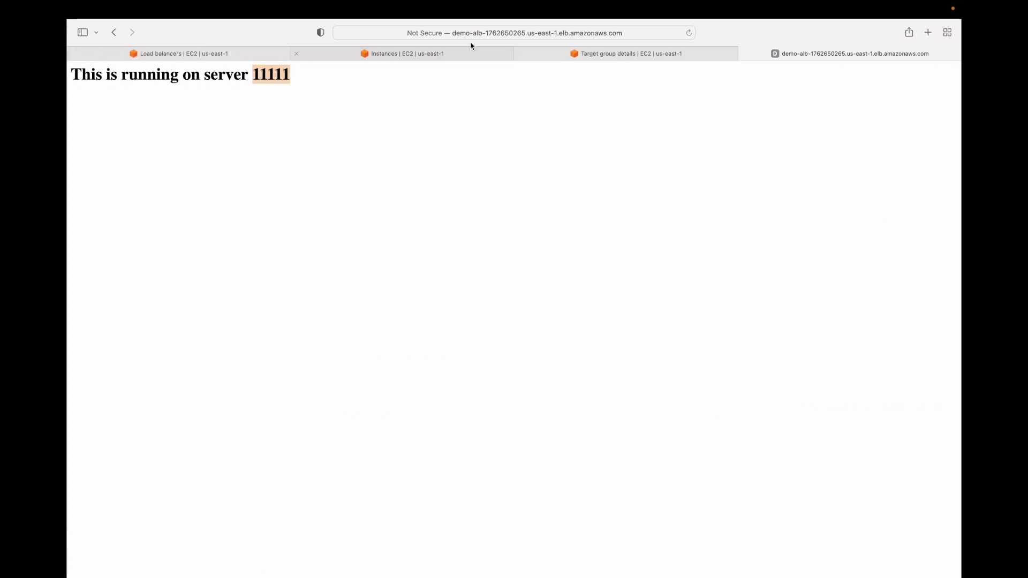
left_click(490, 34)
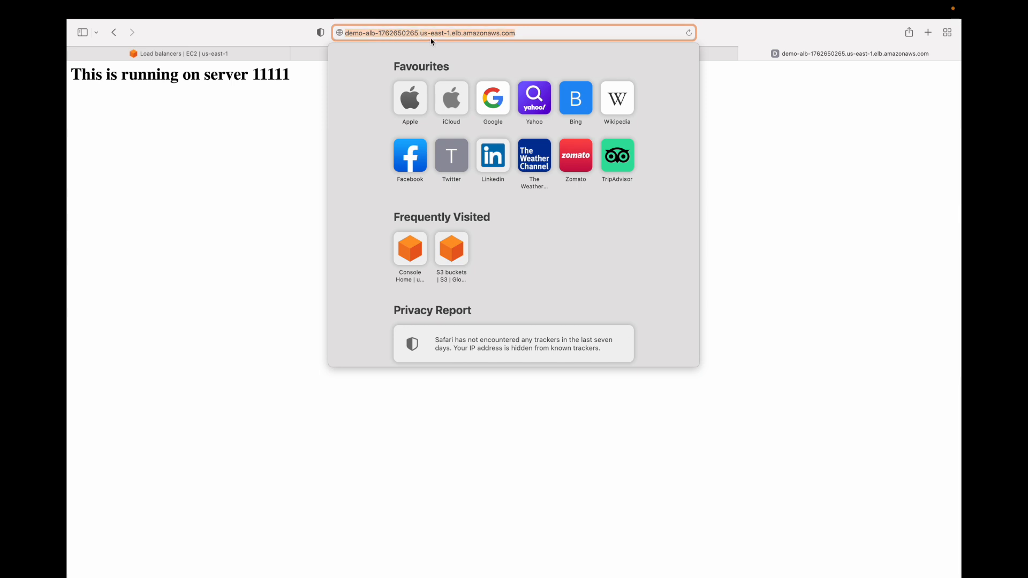
key("Left")
type("https")
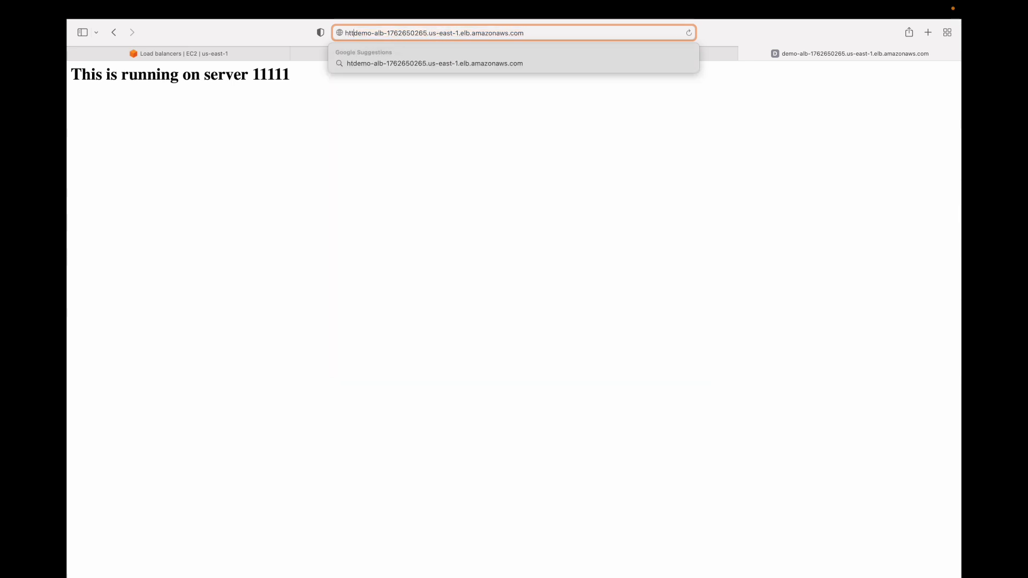
type("://")
key("Return")
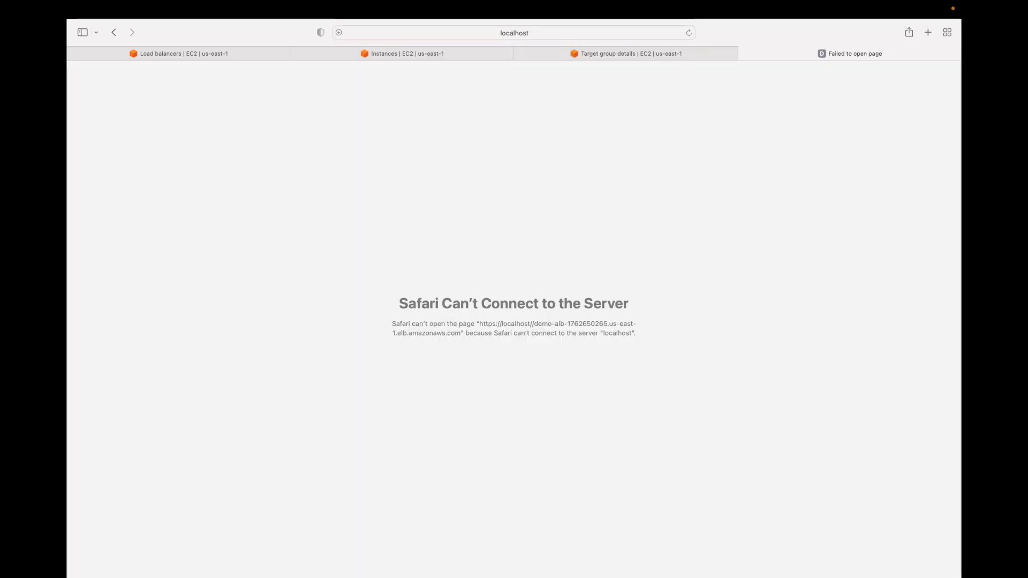
left_click(488, 322)
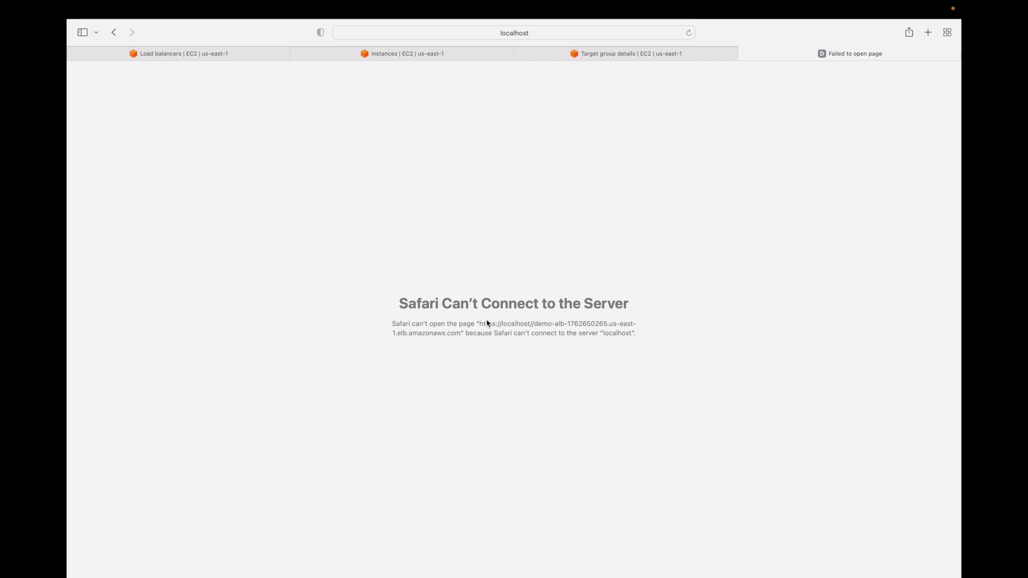
left_click(520, 33)
left_click(367, 32)
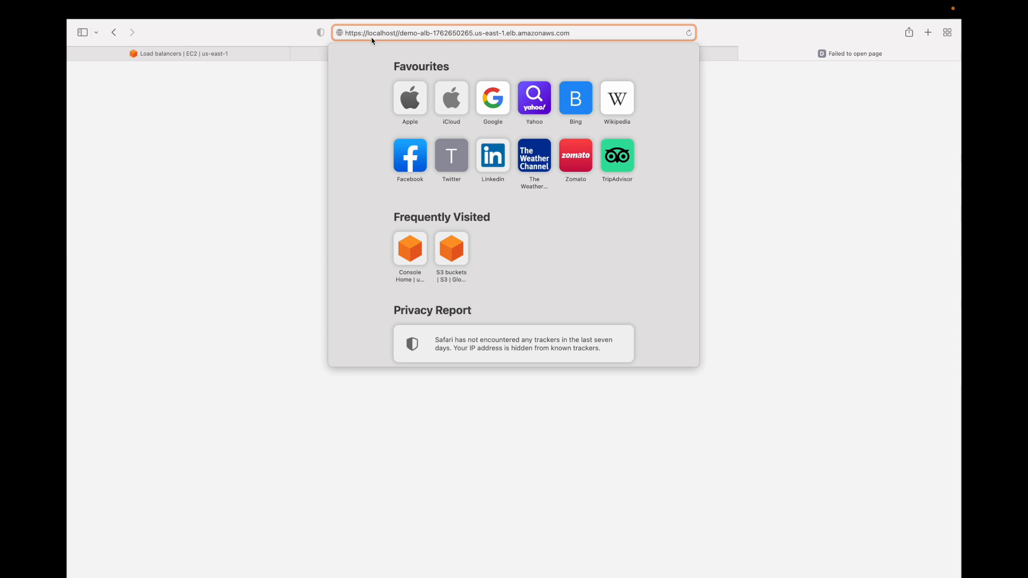
left_click_drag(368, 35, 339, 32)
key("BackSpace")
key("Return")
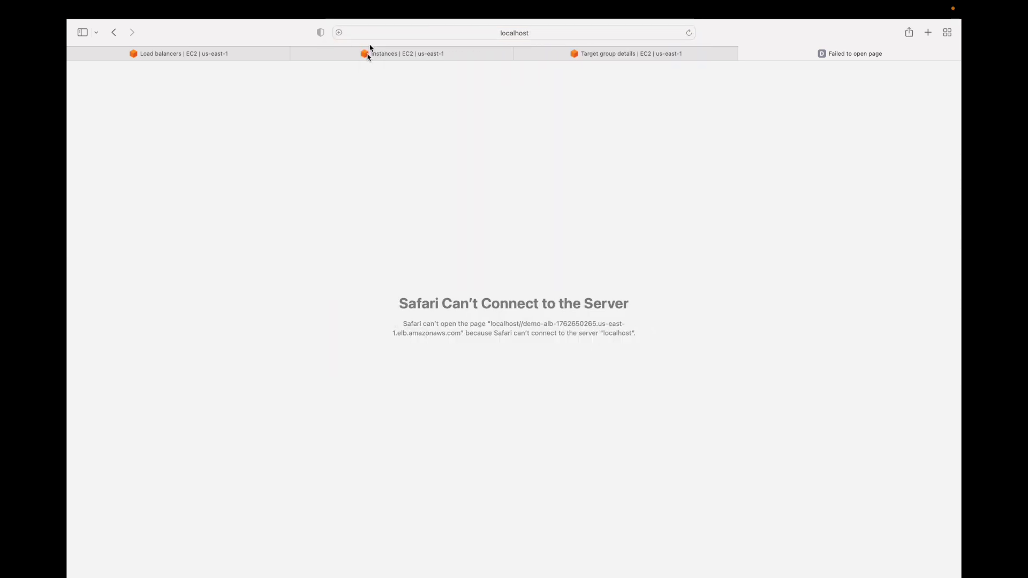
Step: Replace the address with the copied DNS name of demo-alb and load the page
left_click(512, 33)
key("super+v")
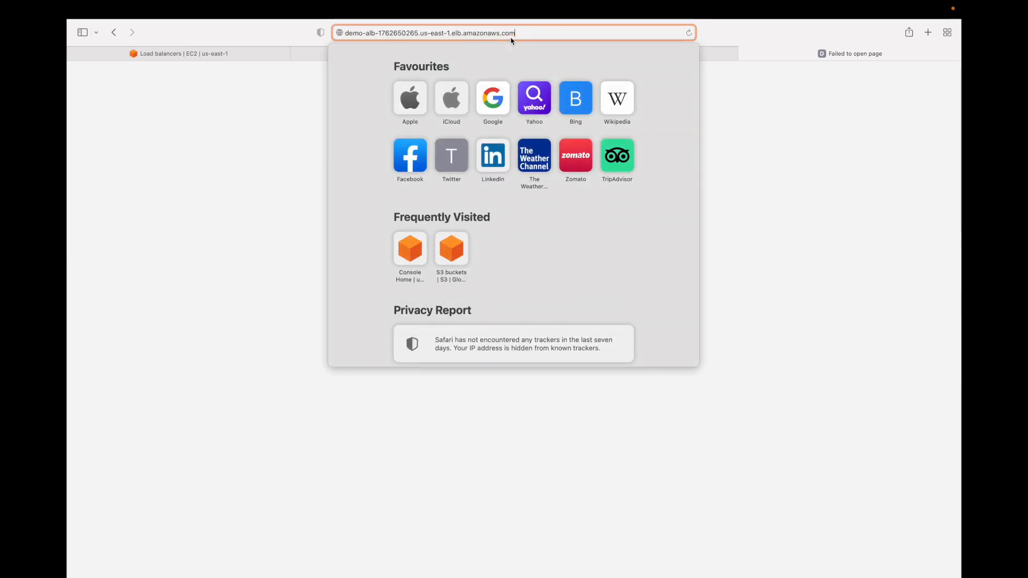
key("Return")
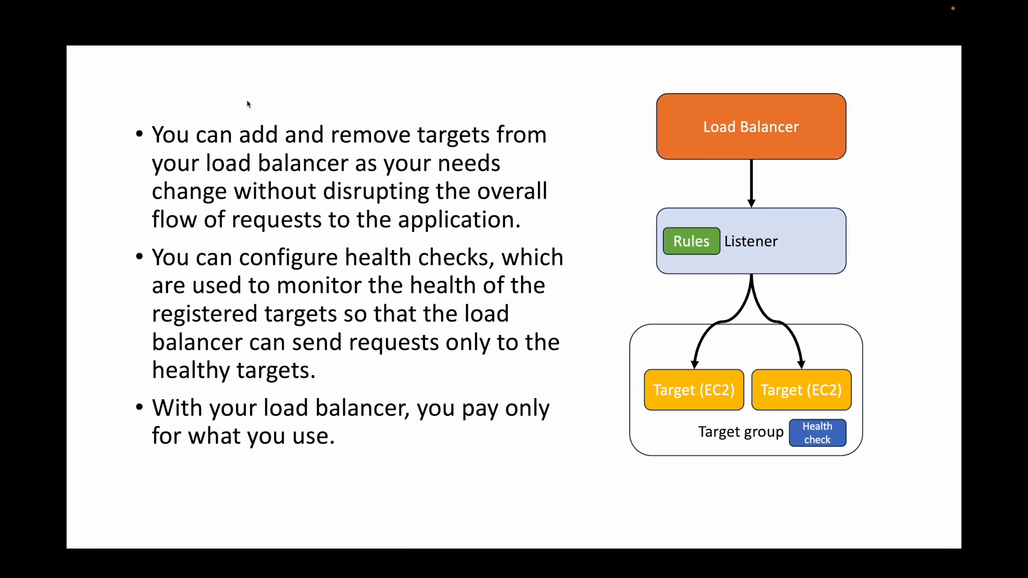
key("Right")
key("Right")
key("Right")
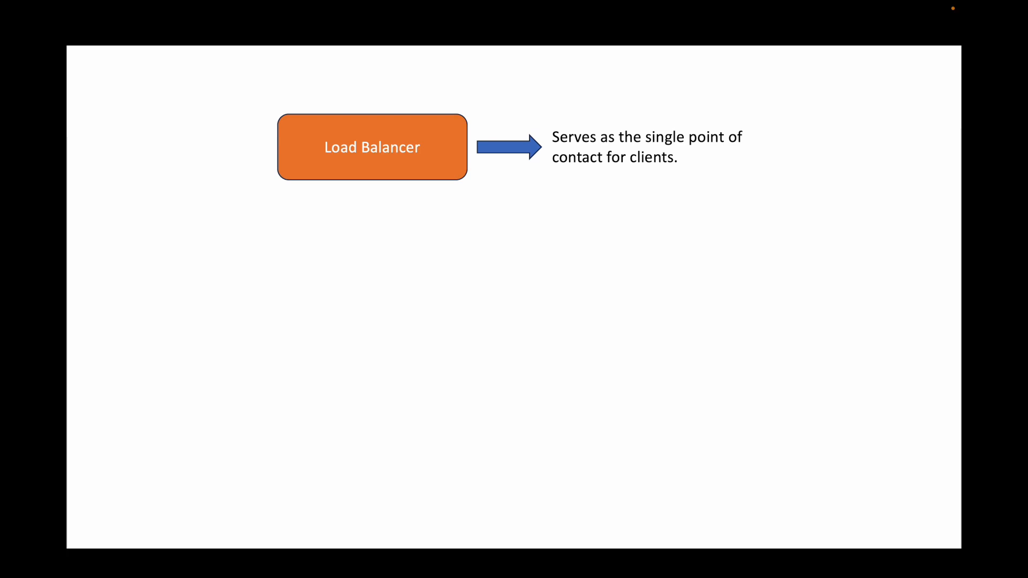
key("Right")
key("Right")
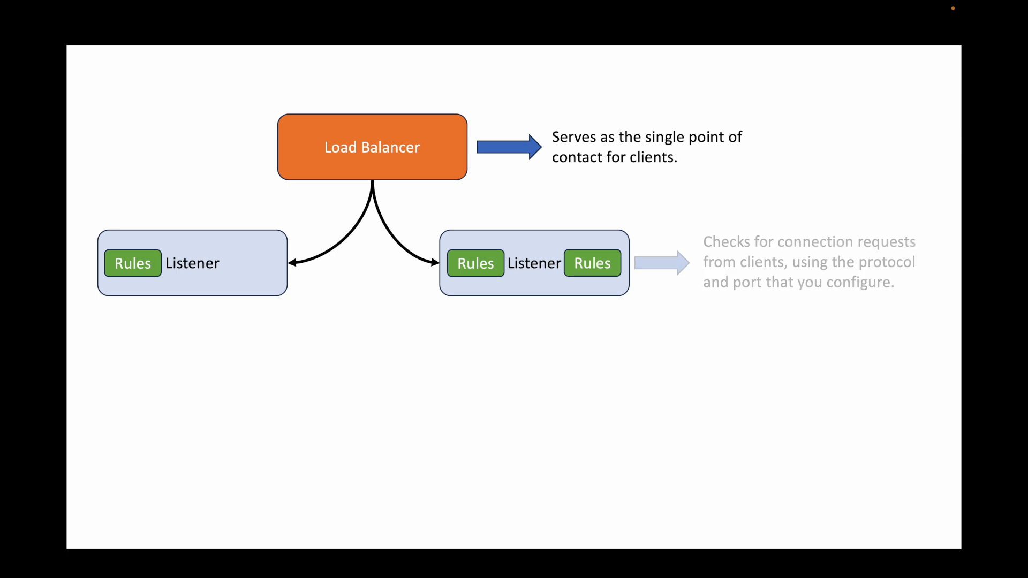